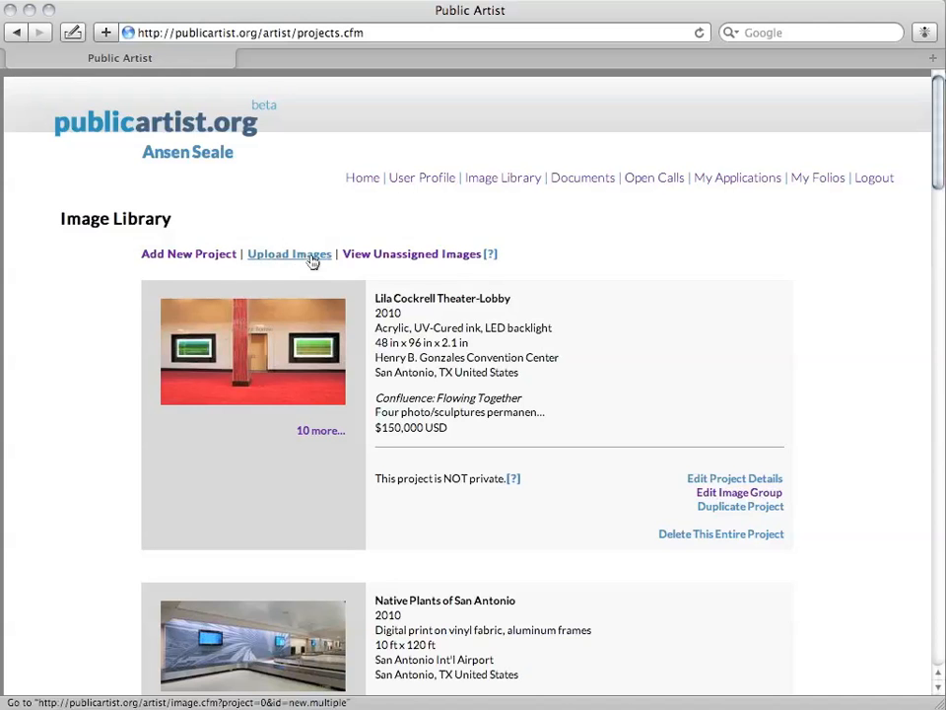
# Review the fields of a blank new project form and return to the Image Library
pyautogui.click(200, 254)
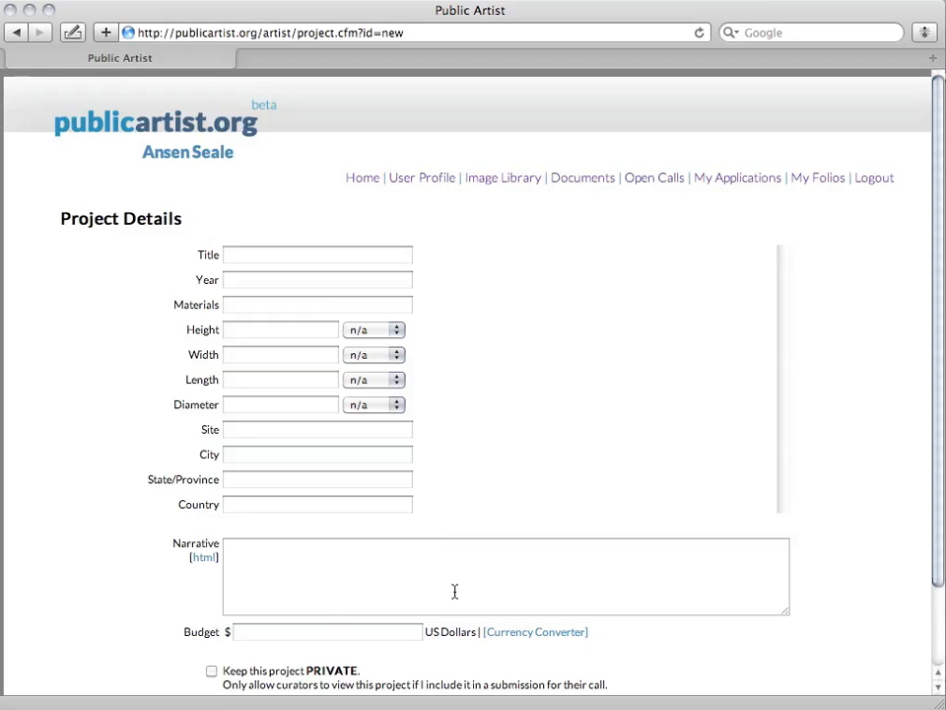
pyautogui.scroll(-3, 275, 638)
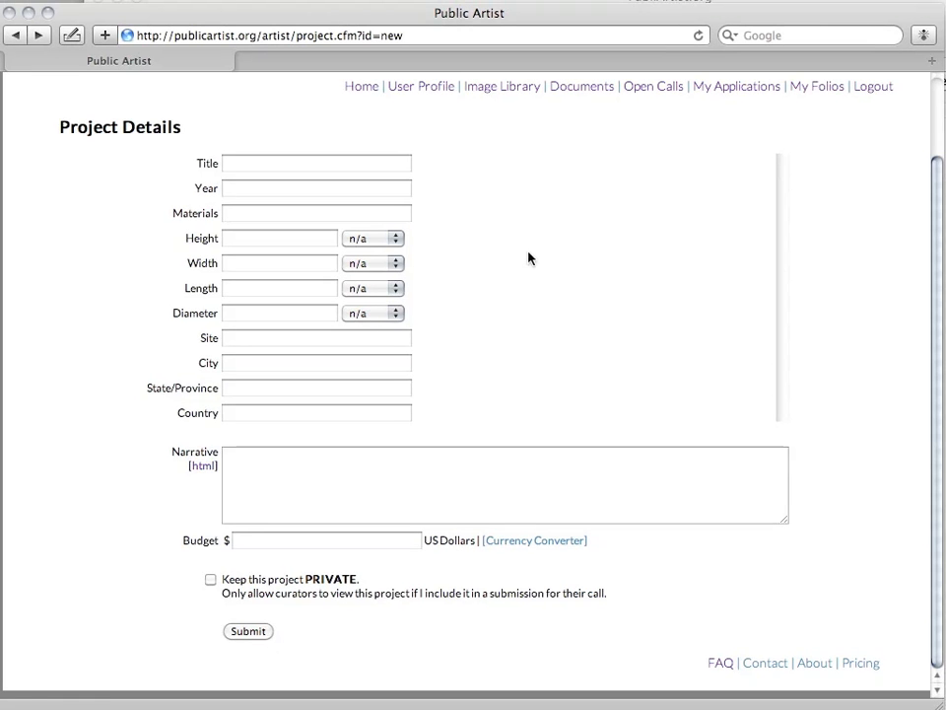
pyautogui.click(518, 89)
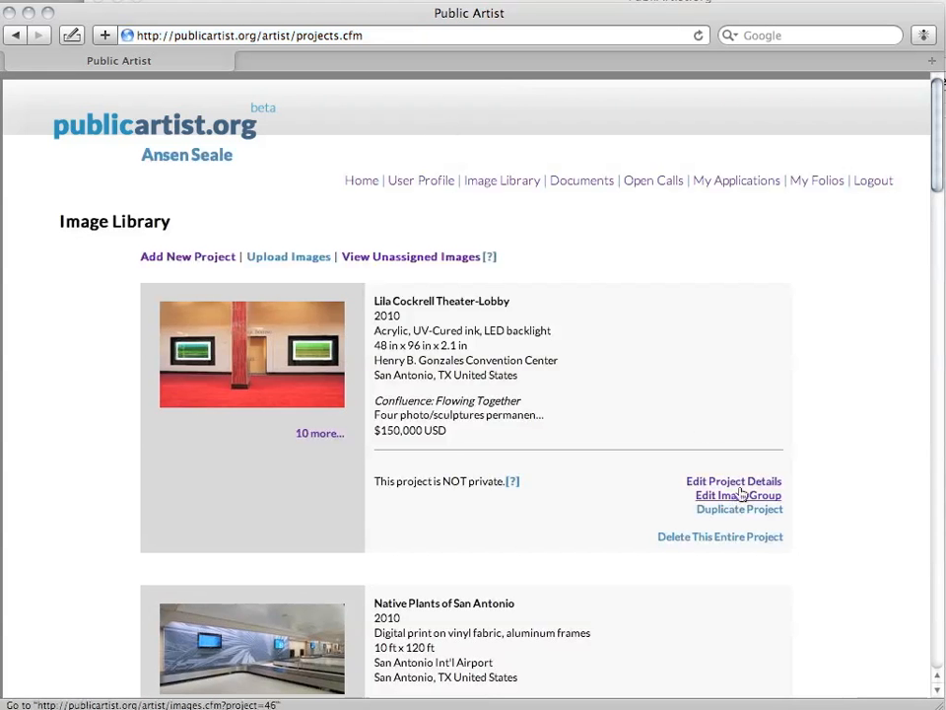
# Examine the project details and image thumbnails of the Lila Cockrell Theater-Lobby project
pyautogui.click(741, 482)
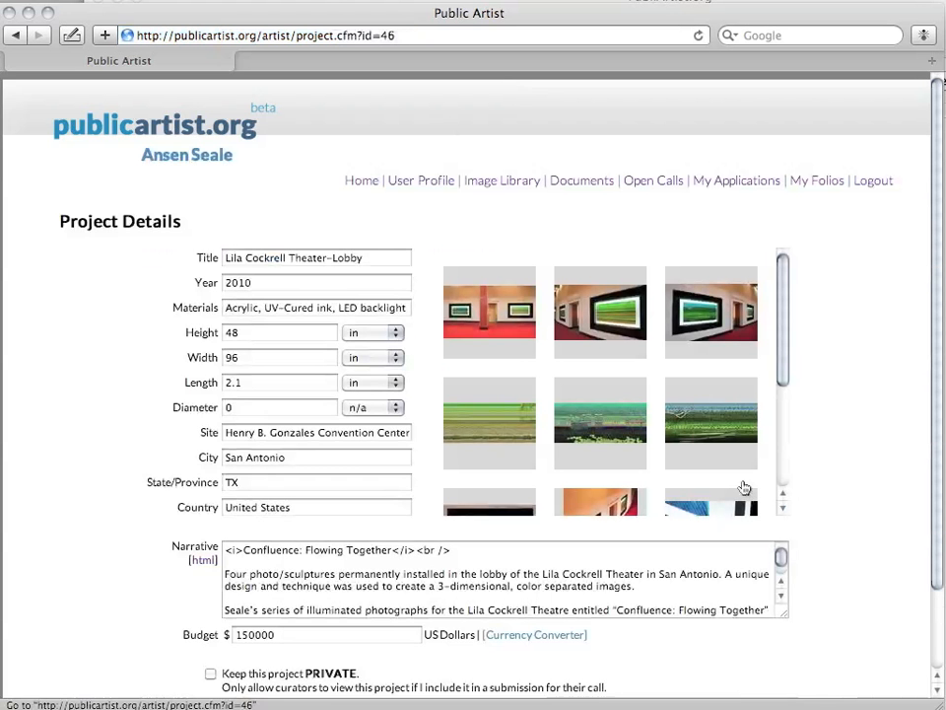
pyautogui.scroll(-3, 597, 431)
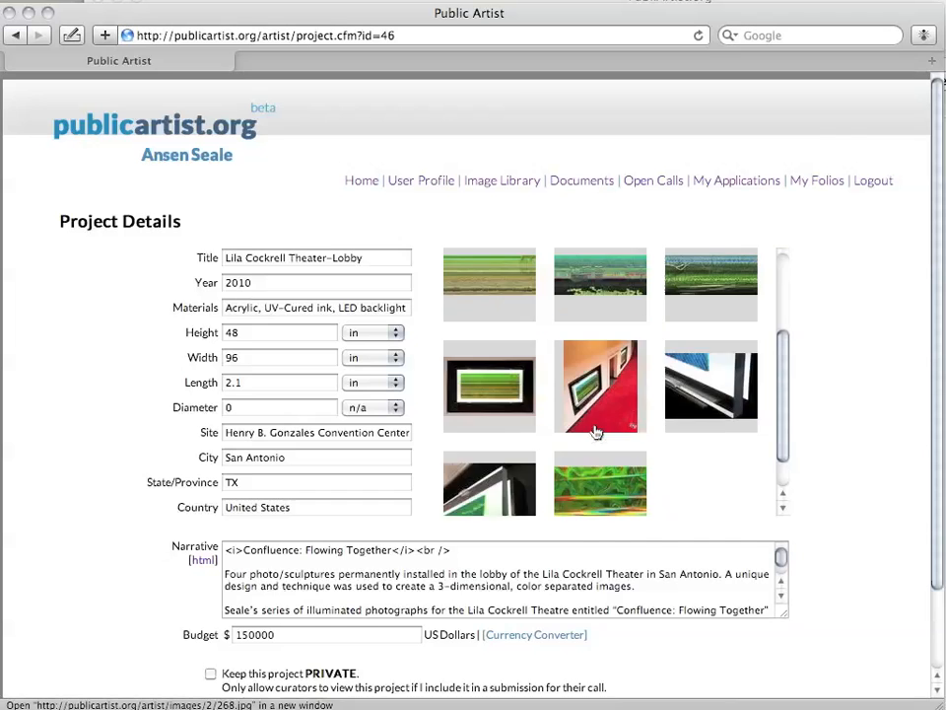
pyautogui.scroll(-2, 597, 432)
pyautogui.scroll(3, 596, 432)
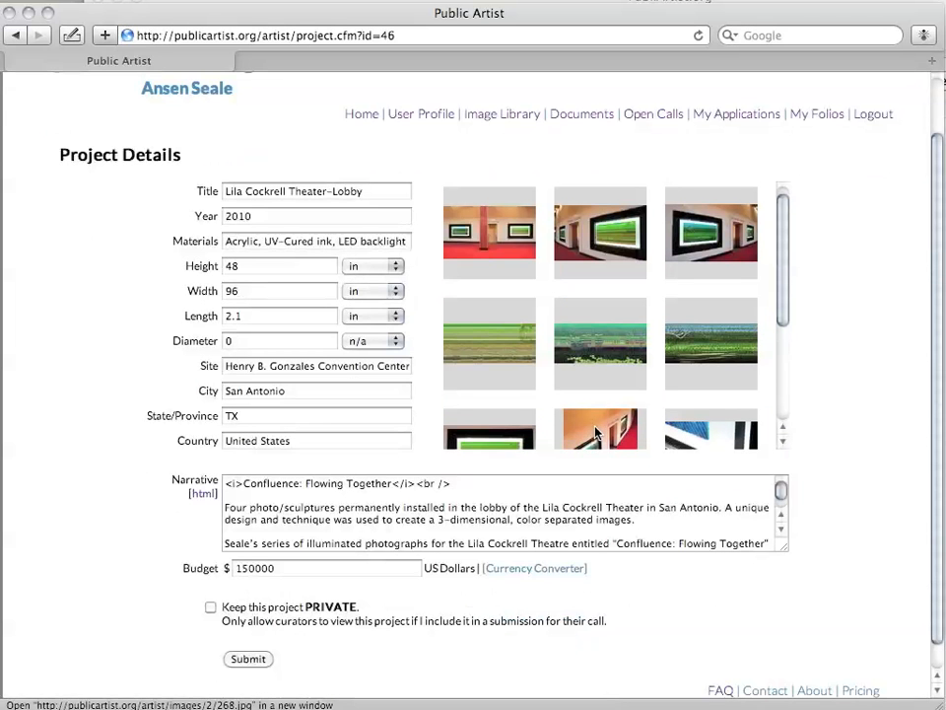
pyautogui.scroll(-1, 572, 631)
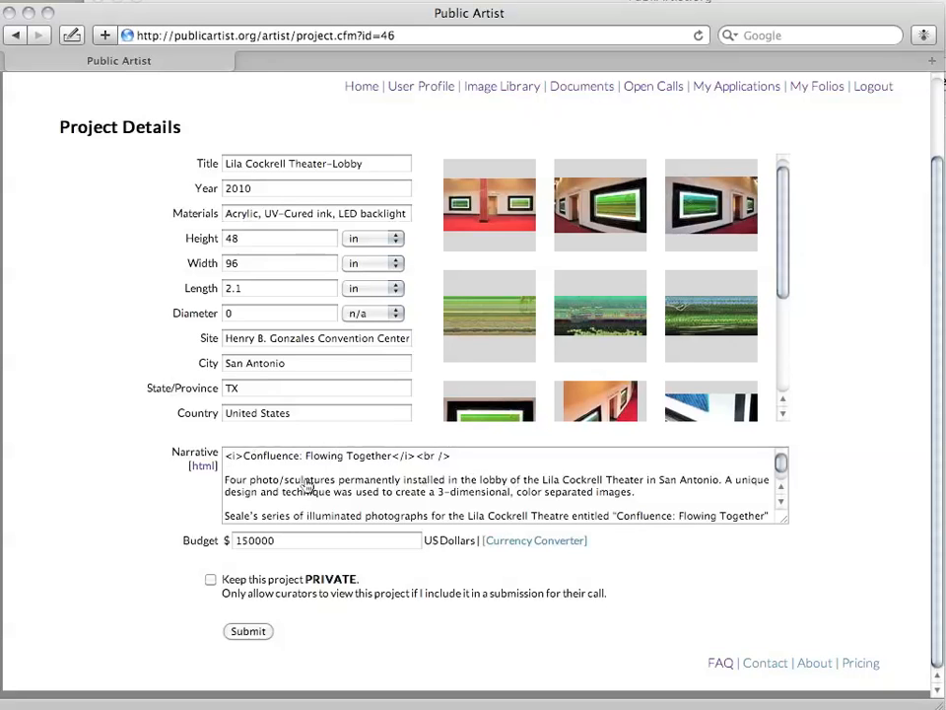
# Consult the HTML help for the Narrative field, and submit the project details without edits before returning to the Image Library
pyautogui.click(195, 470)
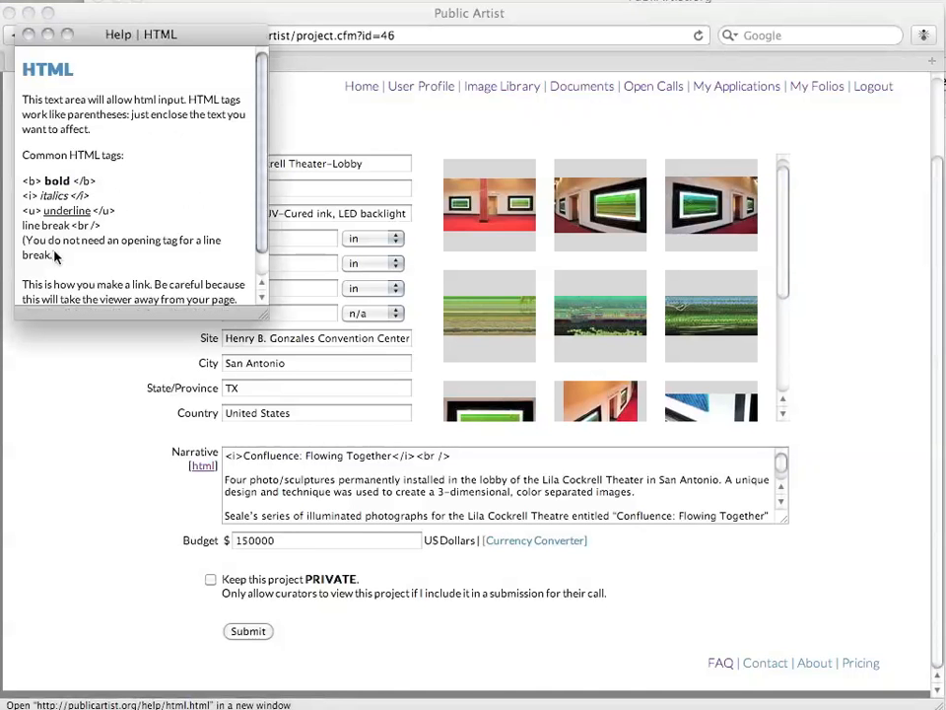
pyautogui.click(30, 37)
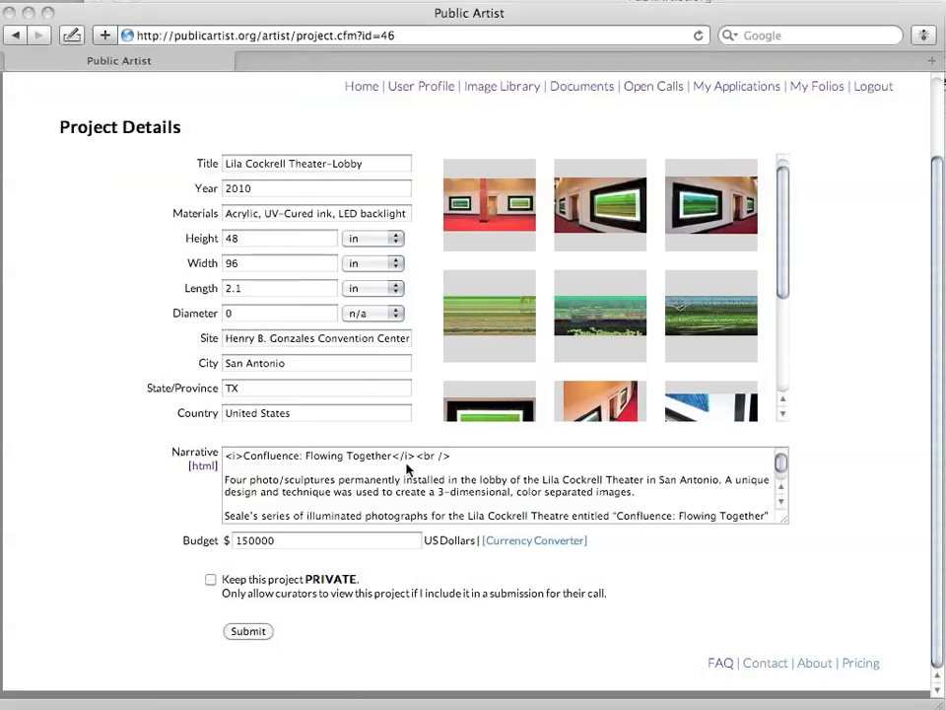
pyautogui.click(249, 632)
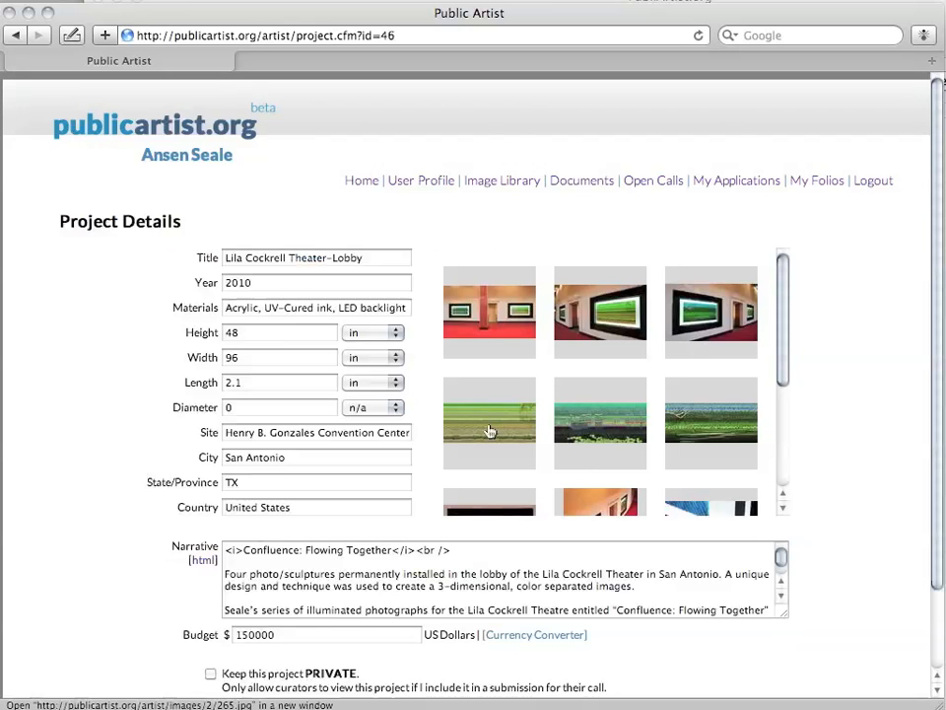
pyautogui.click(525, 184)
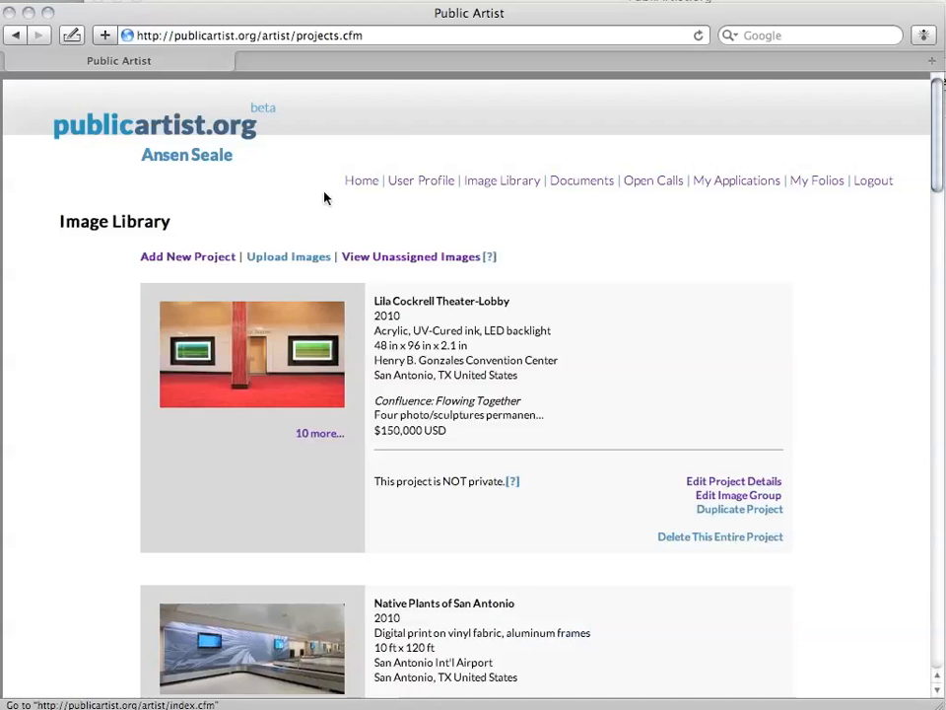
# Start a new project with the title Corn Crib and the year 2009
pyautogui.click(184, 258)
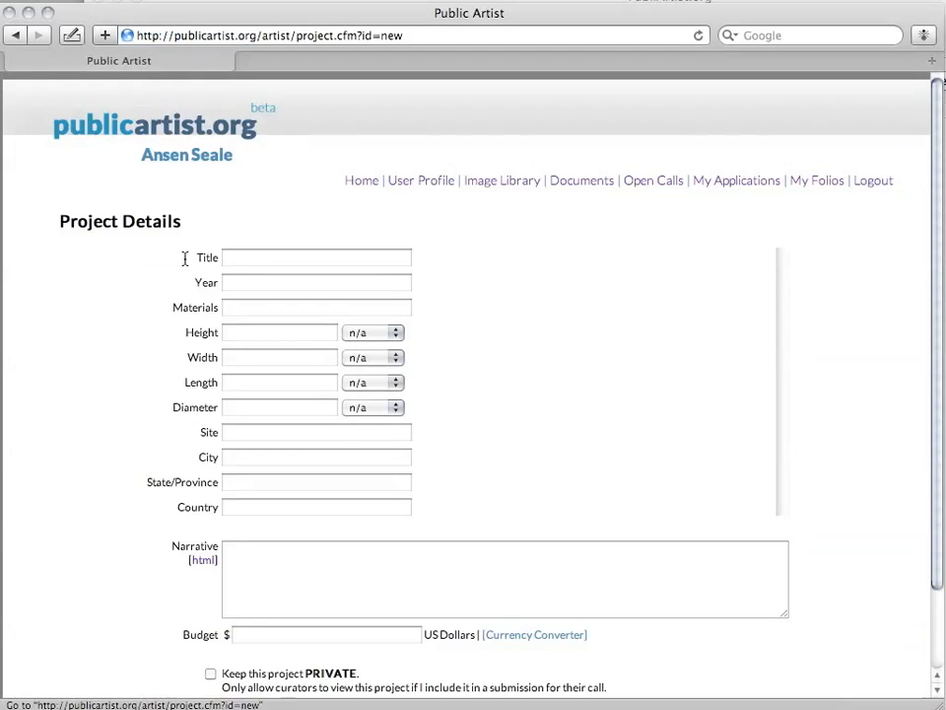
pyautogui.click(266, 258)
pyautogui.write('Corn Crib')
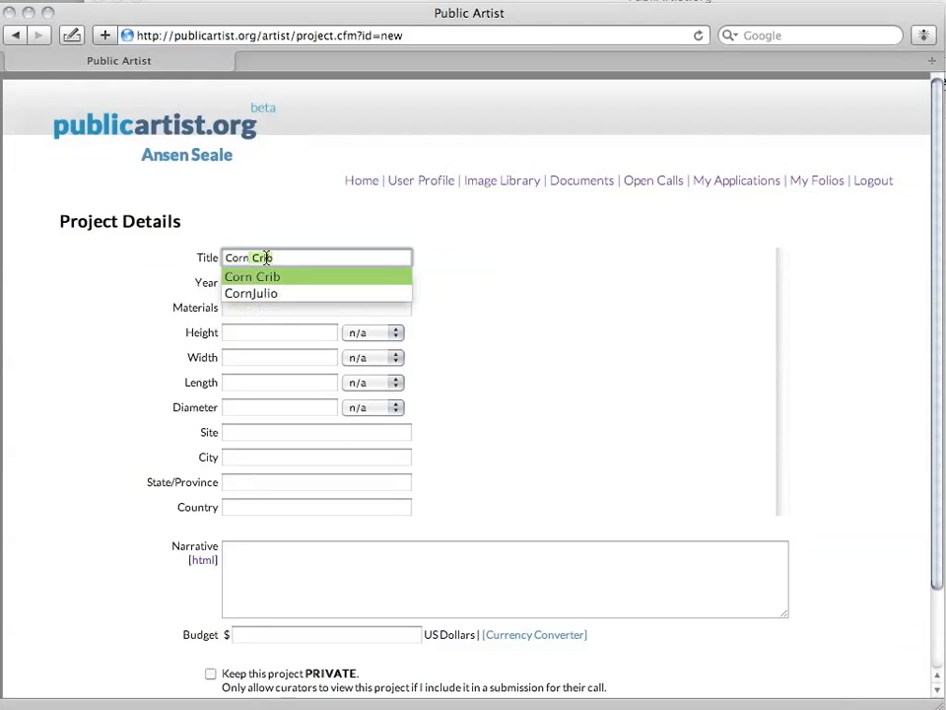
pyautogui.press('Tab')
pyautogui.write('2009')
pyautogui.press('Tab')
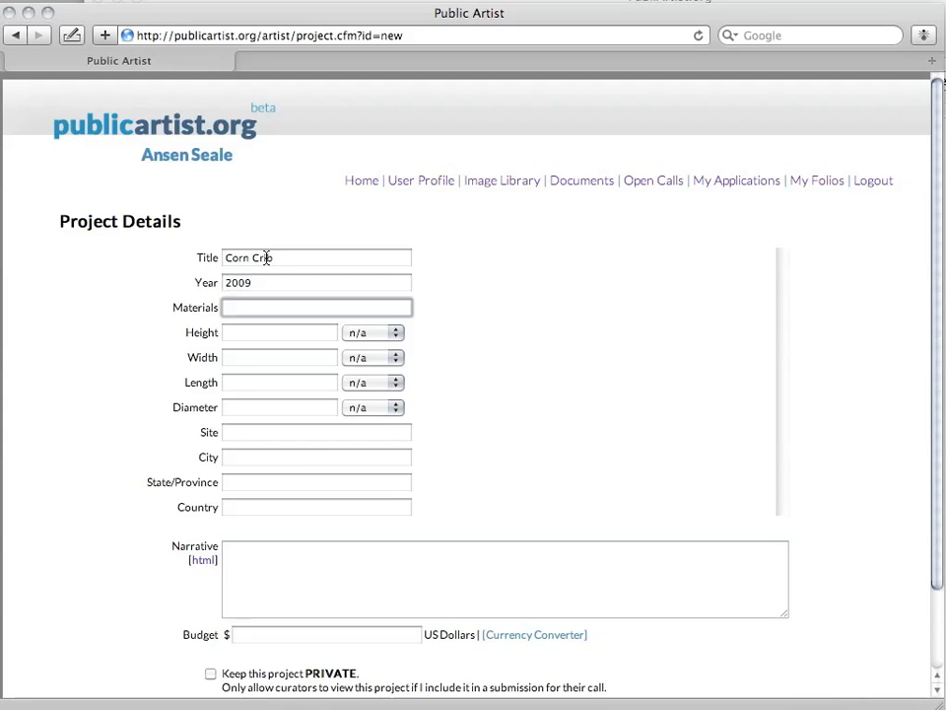
# Enter Photographic Installation as the project's materials and submit the project details
pyautogui.write('Pho')
pyautogui.press('Escape')
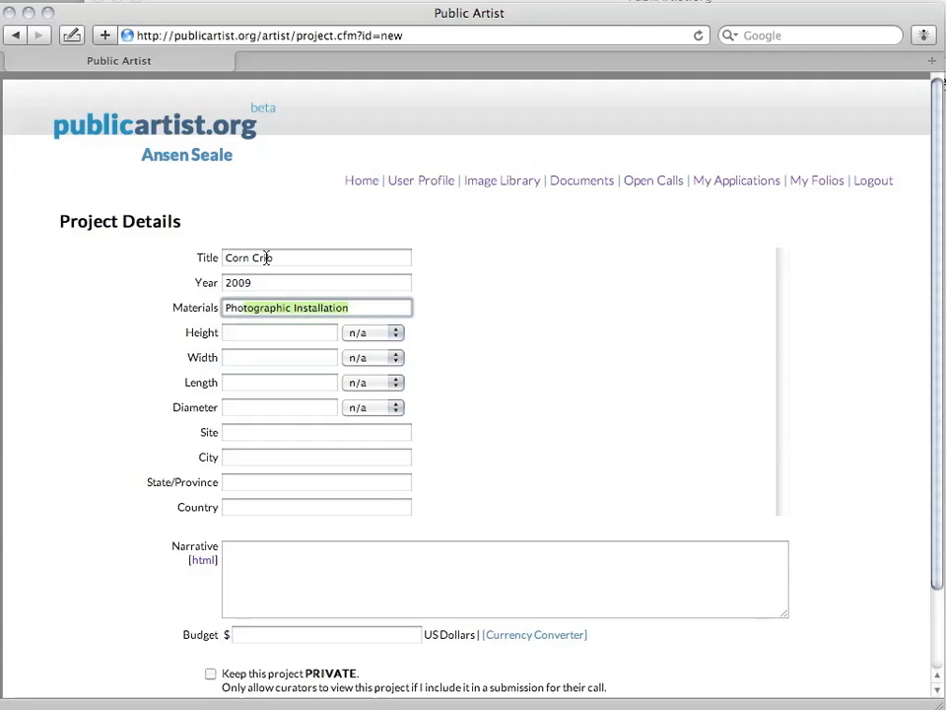
pyautogui.press('Tab')
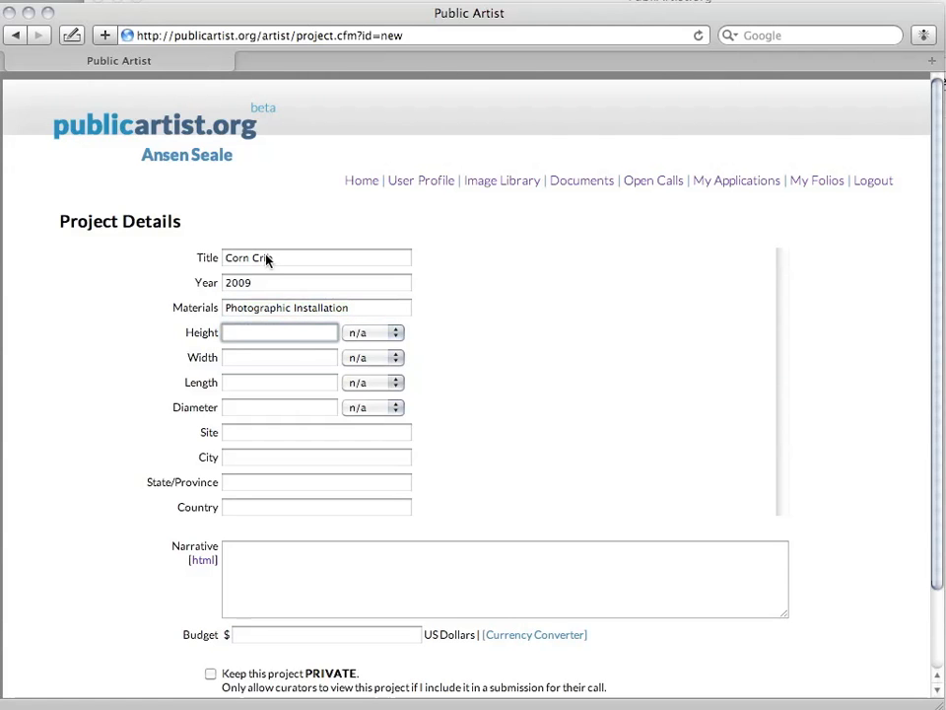
pyautogui.scroll(-2, 528, 469)
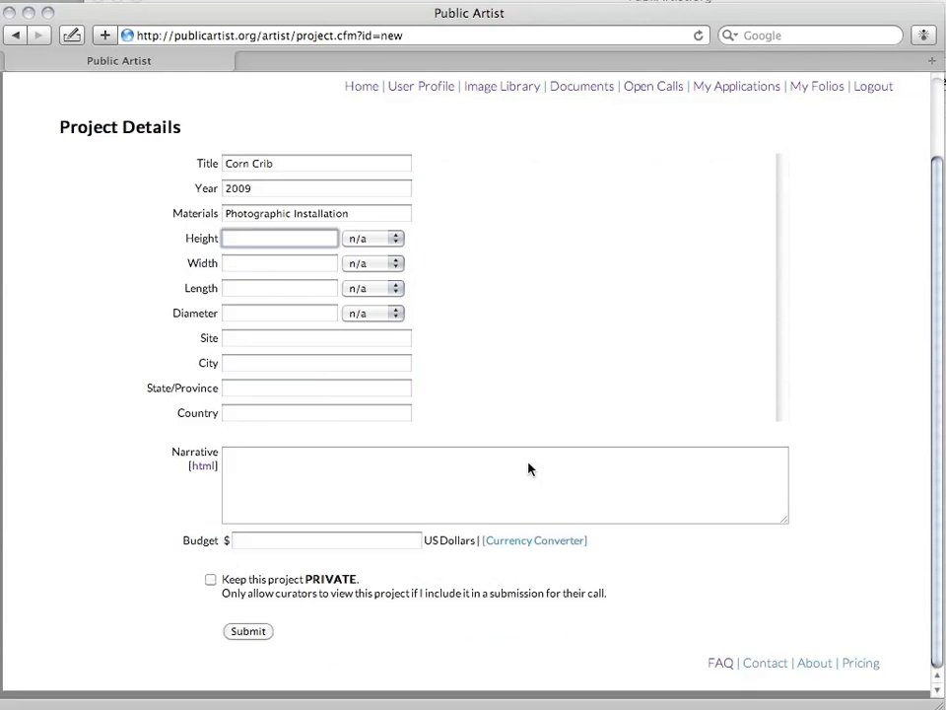
pyautogui.click(255, 634)
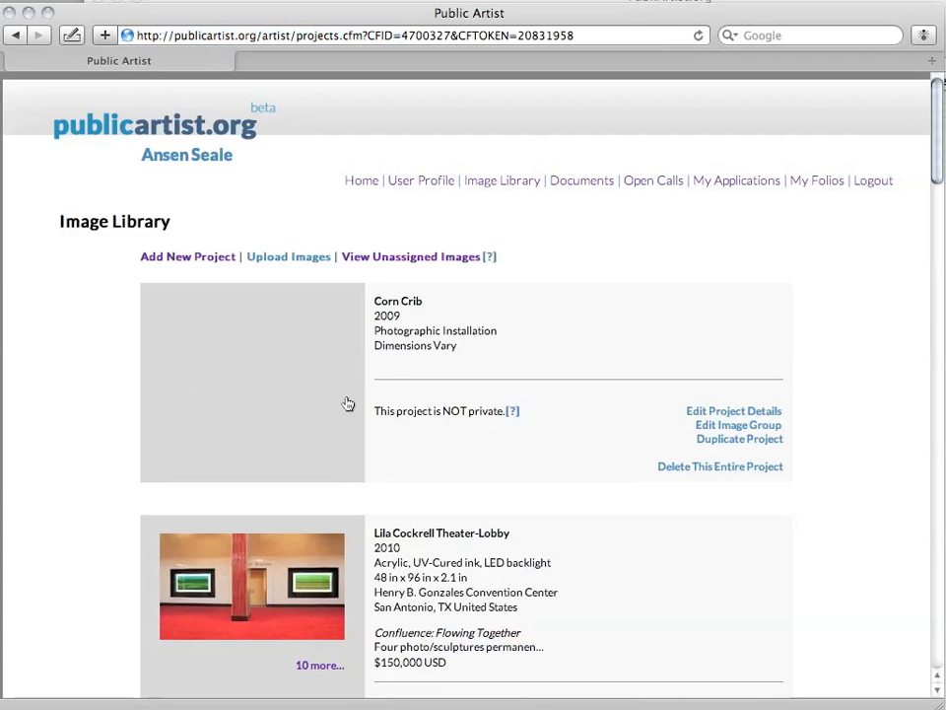
# Start a multiple-image upload for the Corn Crib image group and choose _DSC5922.jpg as the first file
pyautogui.click(746, 428)
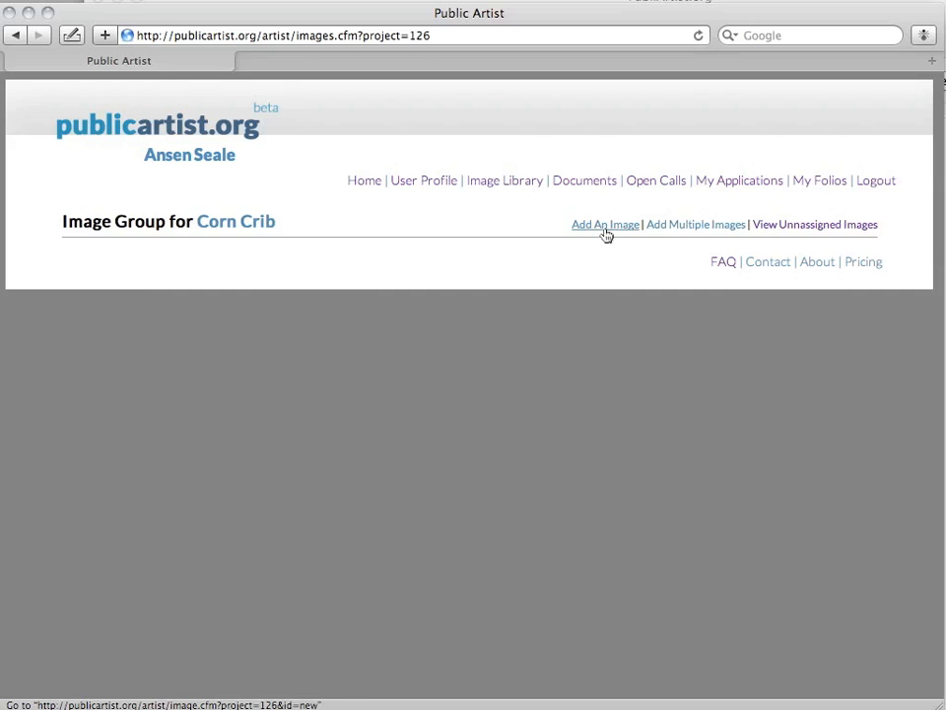
pyautogui.click(693, 225)
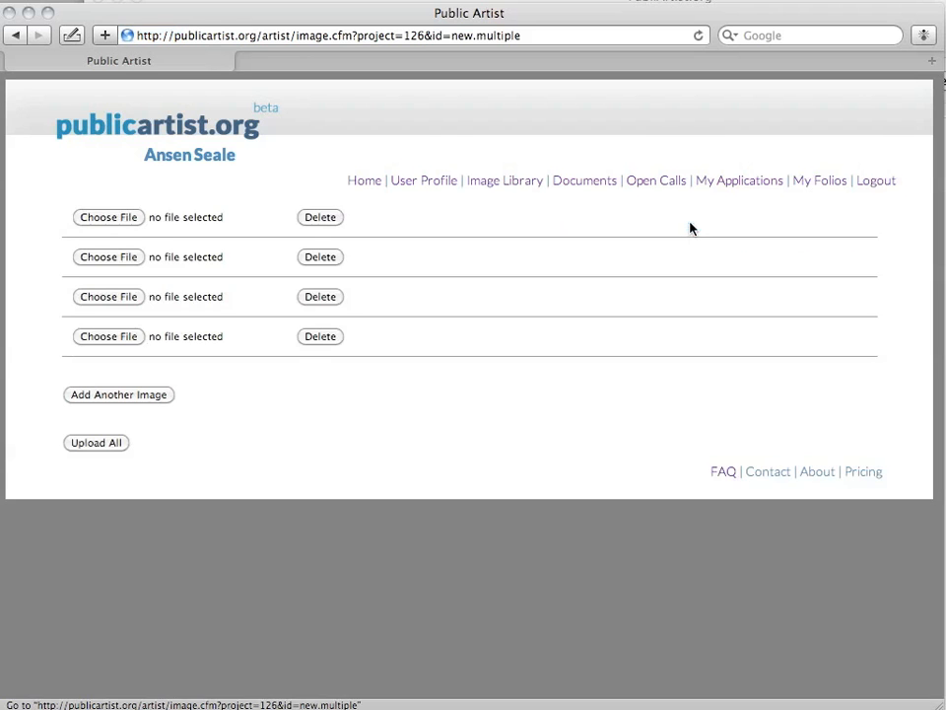
pyautogui.click(114, 221)
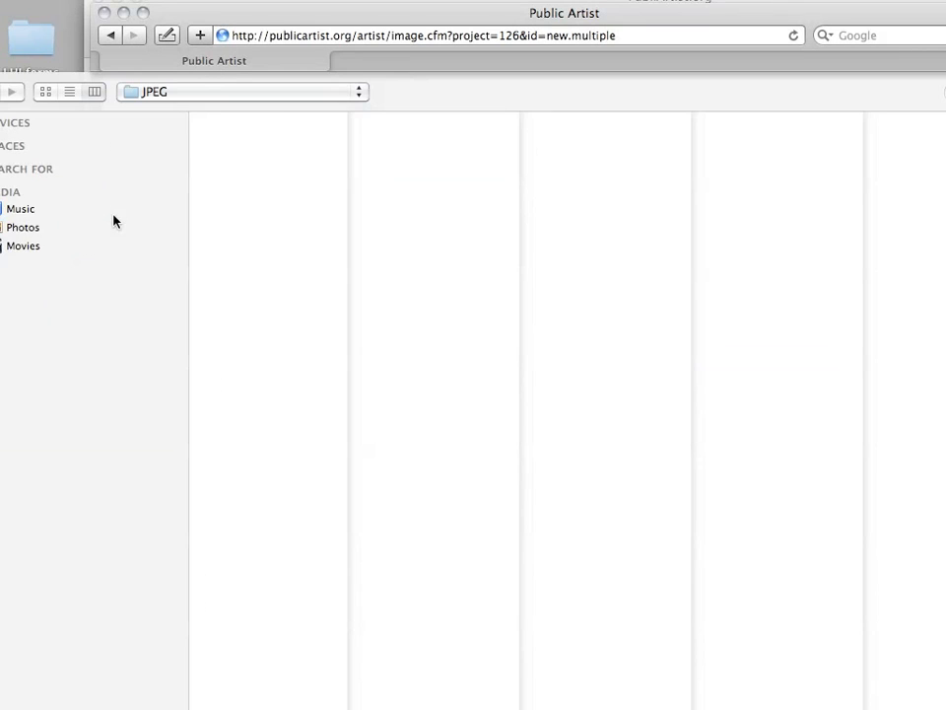
pyautogui.click(262, 121)
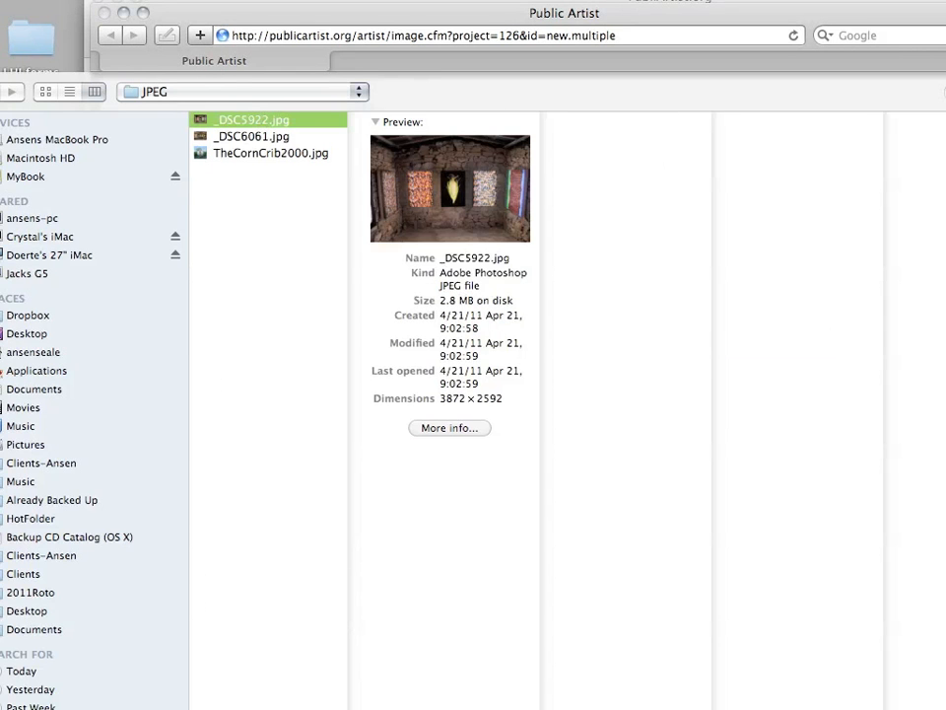
pyautogui.press('Return')
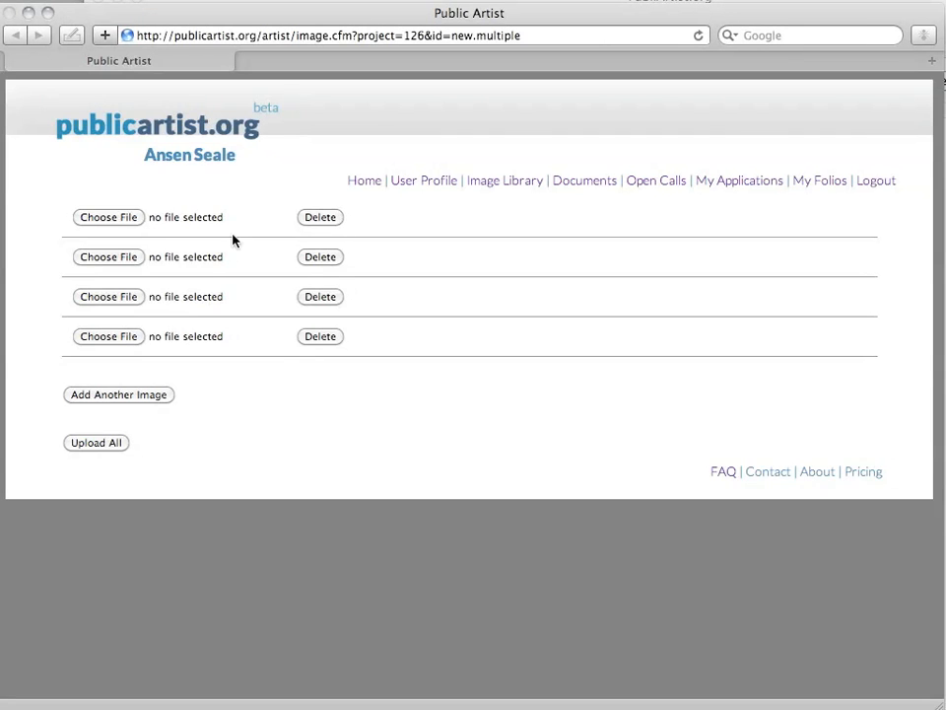
# Choose _DSC6061.jpg and TheCornCrib2000.jpg as the second and third files and upload all the images
pyautogui.click(108, 257)
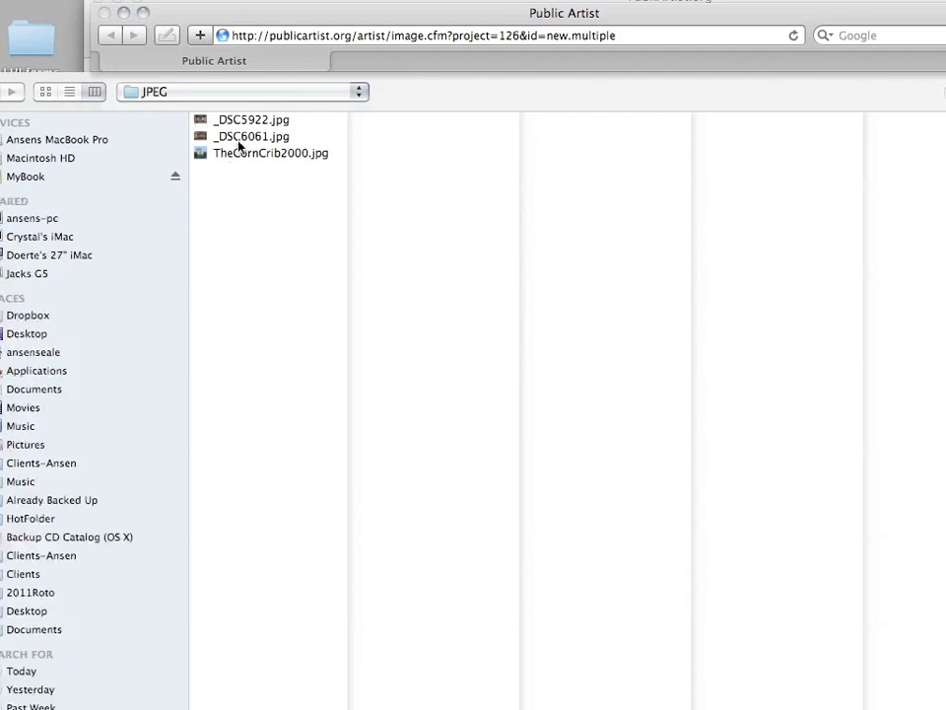
pyautogui.click(239, 138)
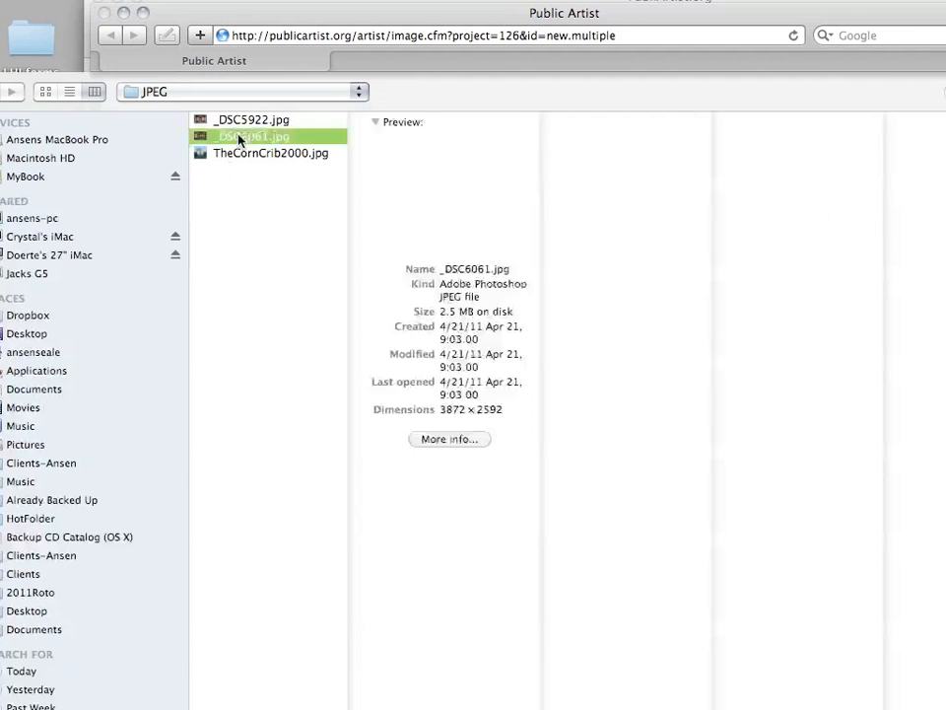
pyautogui.press('Return')
pyautogui.click(82, 299)
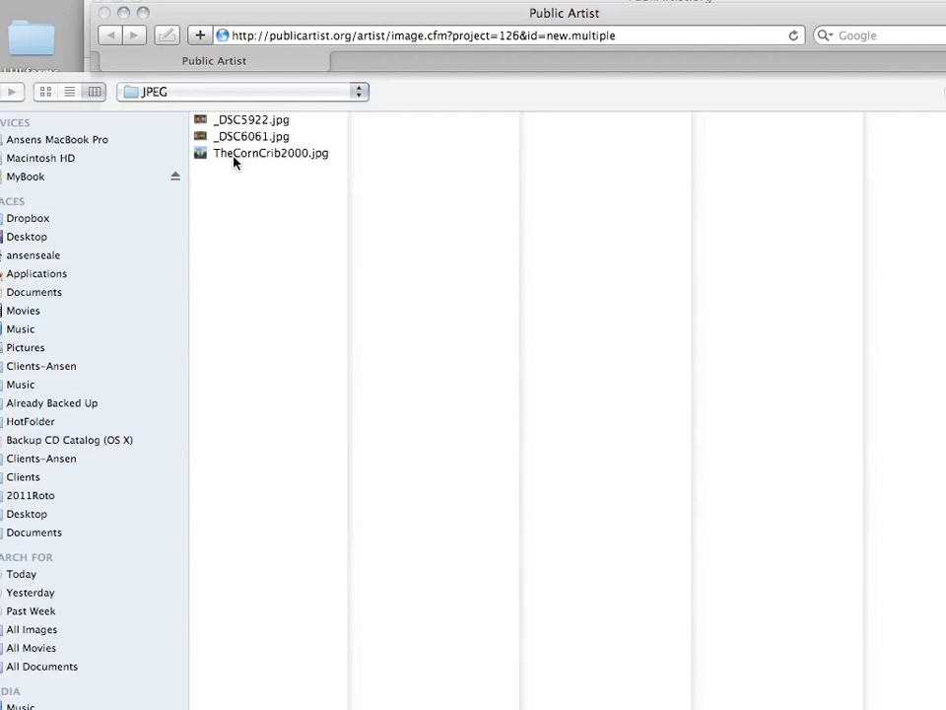
pyautogui.click(240, 155)
pyautogui.press('Return')
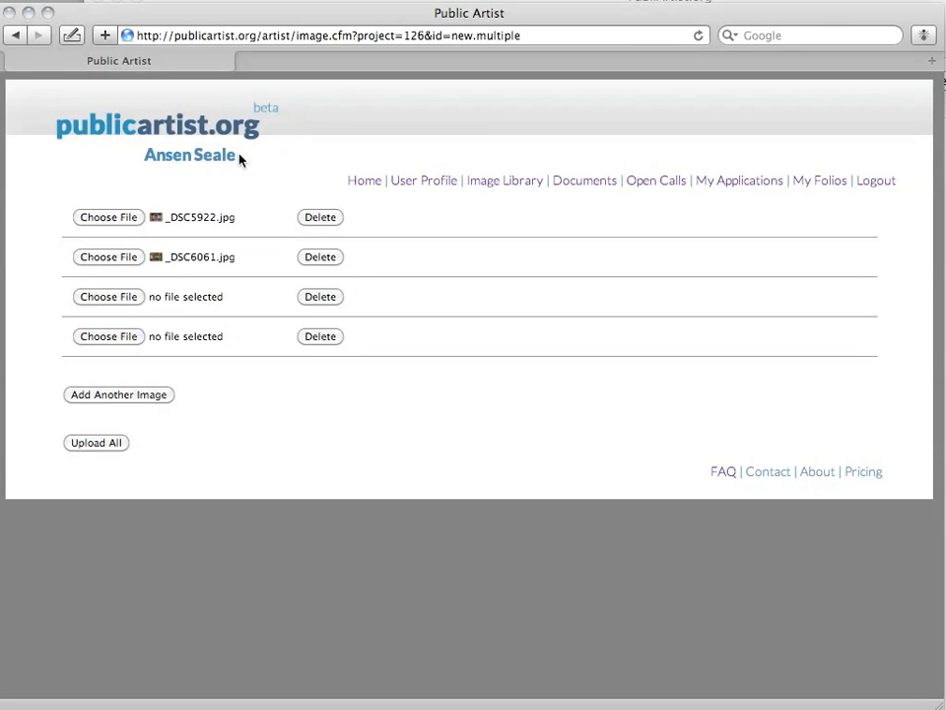
pyautogui.click(108, 445)
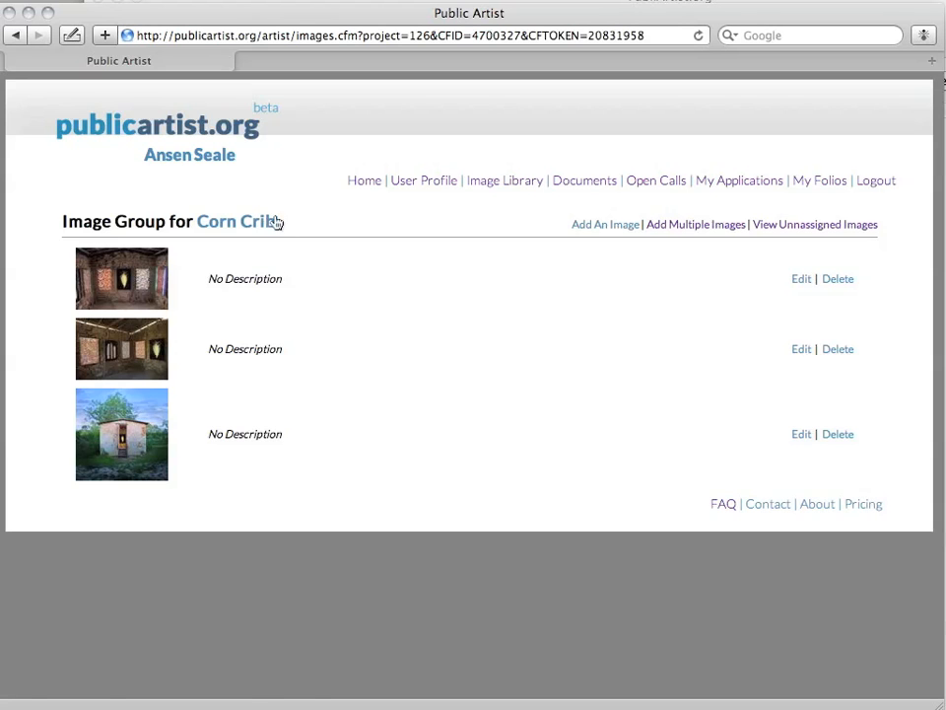
# Give the first Corn Crib image, the view with the centred ear of corn, the description Interior and save it
pyautogui.click(801, 279)
pyautogui.scroll(-3, 779, 394)
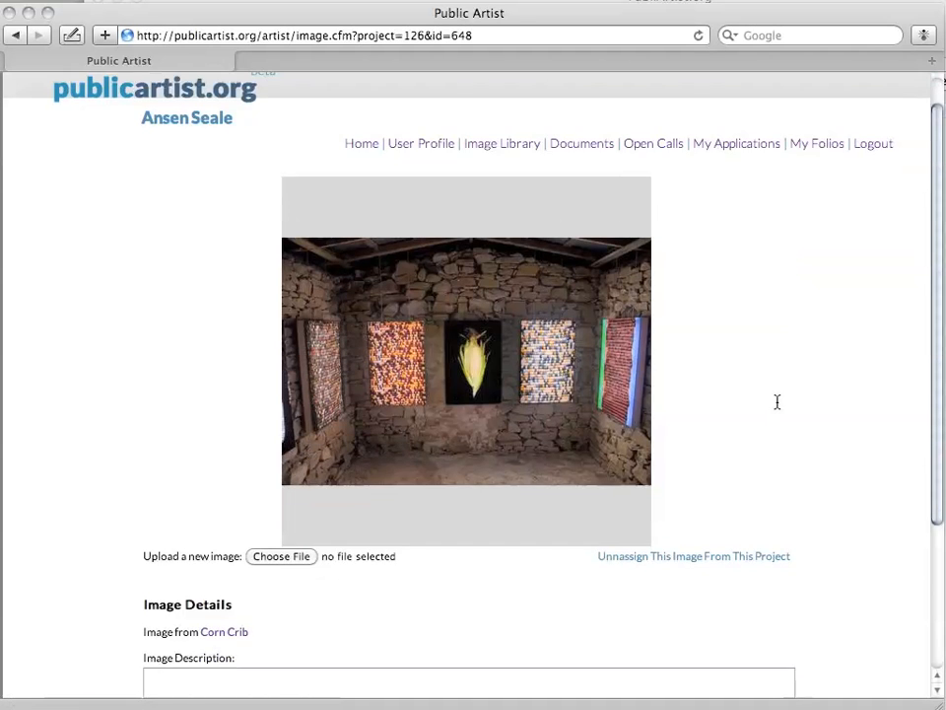
pyautogui.click(242, 618)
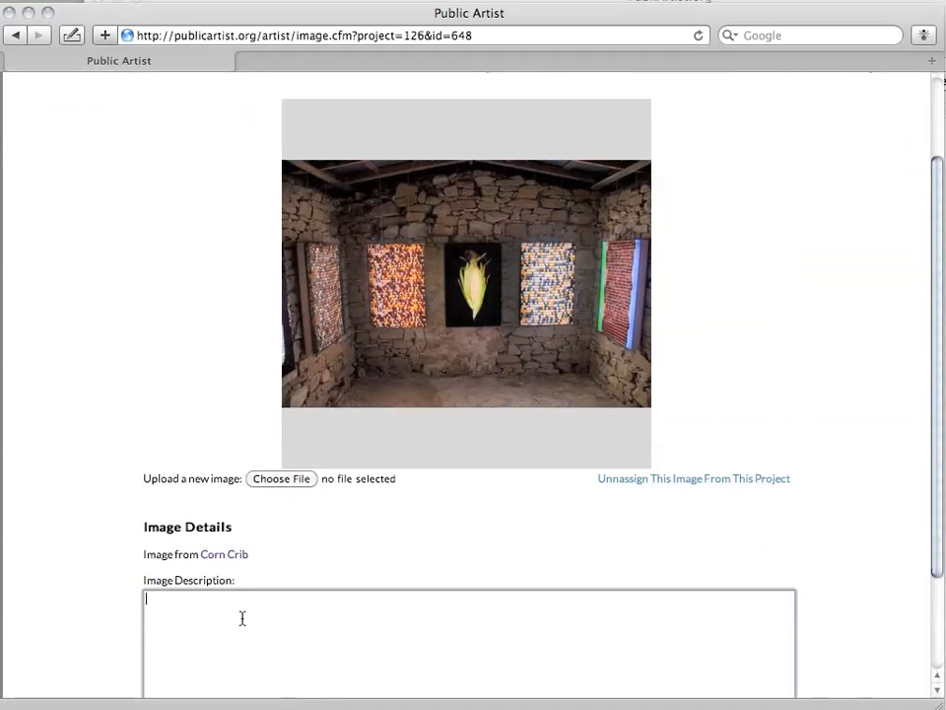
pyautogui.write('Interior')
pyautogui.scroll(-2, 321, 527)
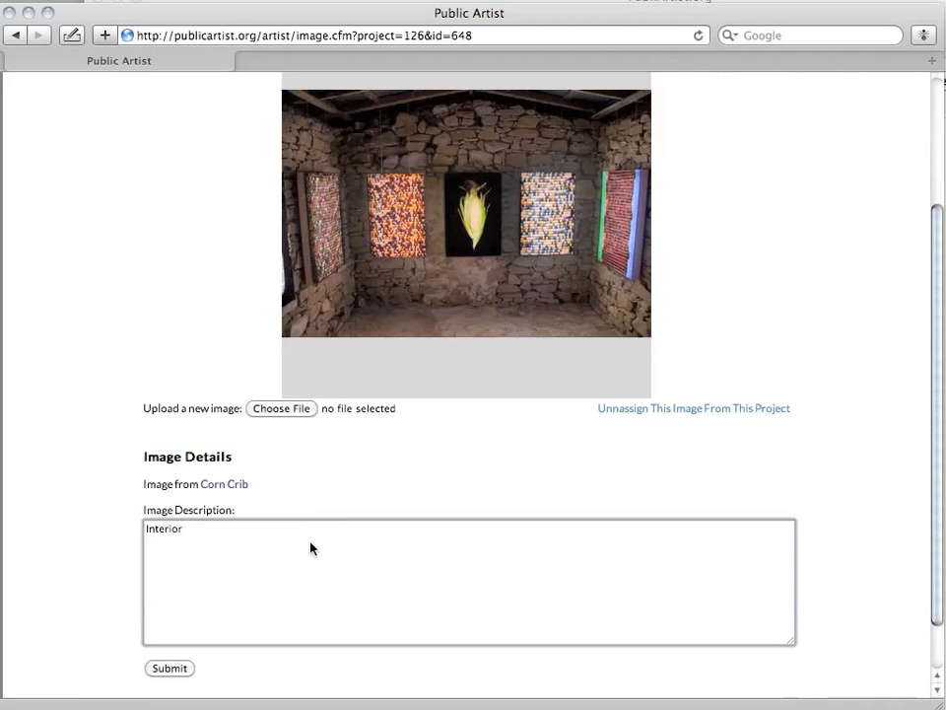
pyautogui.click(169, 668)
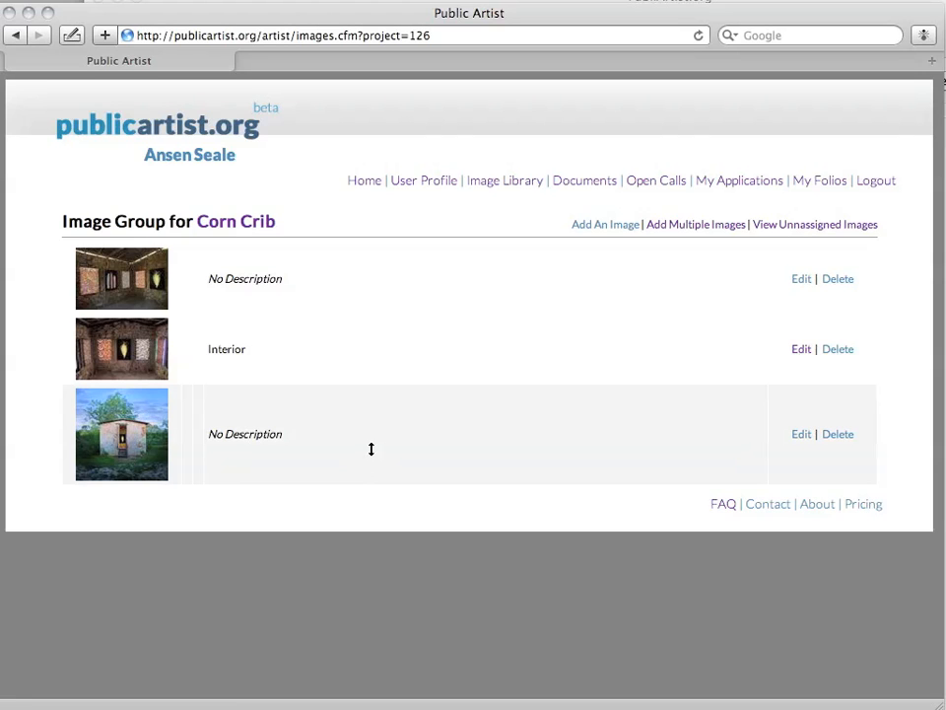
# Reorder the Corn Crib image group by moving the exterior building photo to first place and back down to second
pyautogui.moveTo(371, 448); pyautogui.dragTo(371, 317)
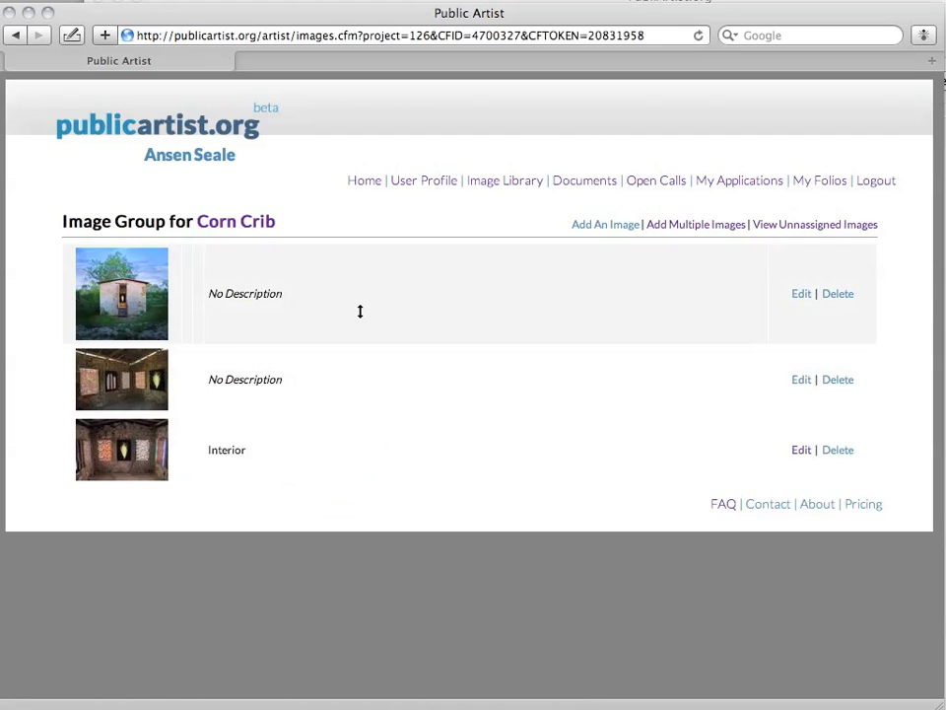
pyautogui.moveTo(359, 309); pyautogui.dragTo(362, 380)
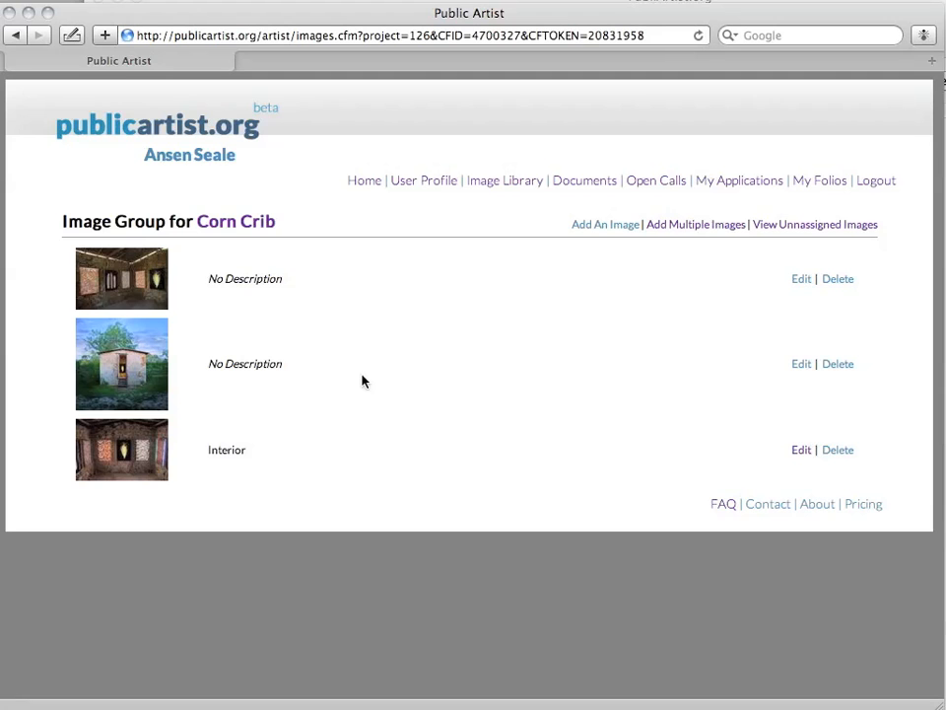
# Give the first Corn Crib image the description "Interior view of the hanging panels. The works are lit using solar power." and save it
pyautogui.click(126, 281)
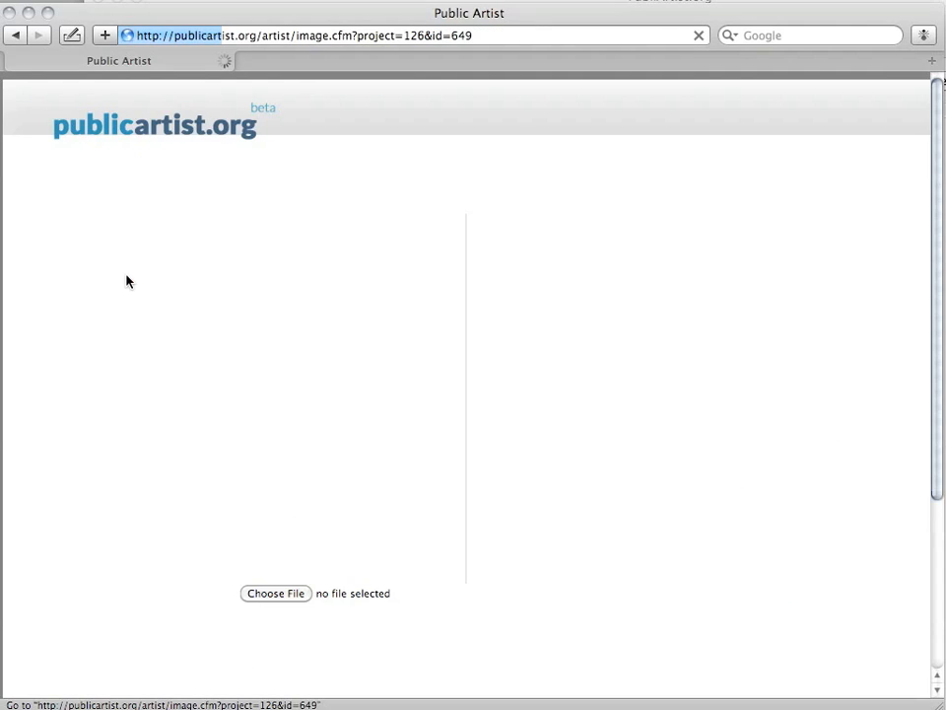
pyautogui.scroll(-3, 719, 512)
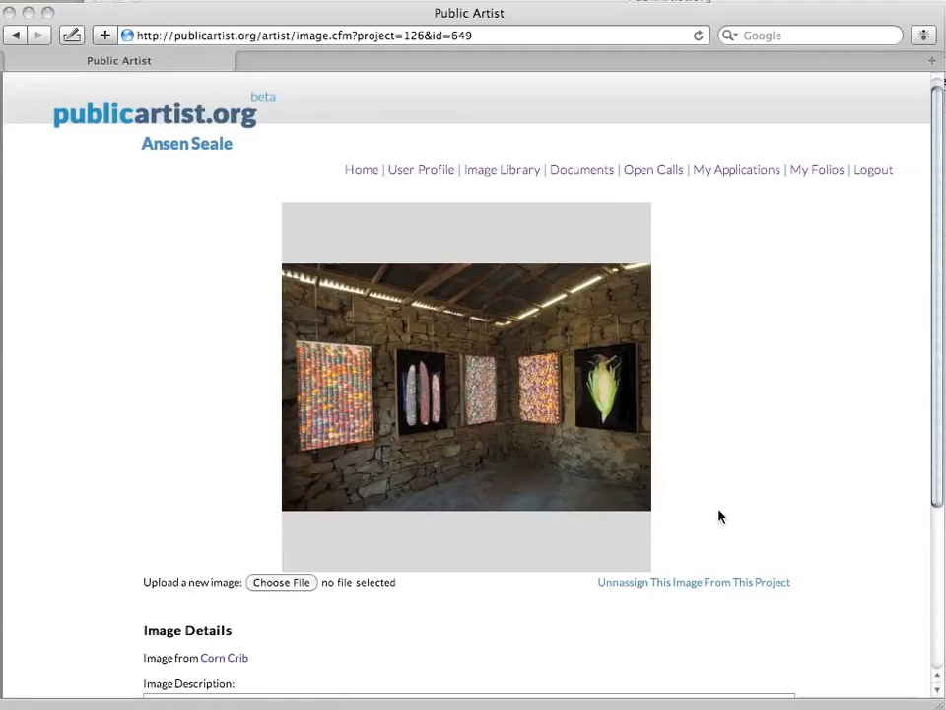
pyautogui.scroll(-3, 347, 641)
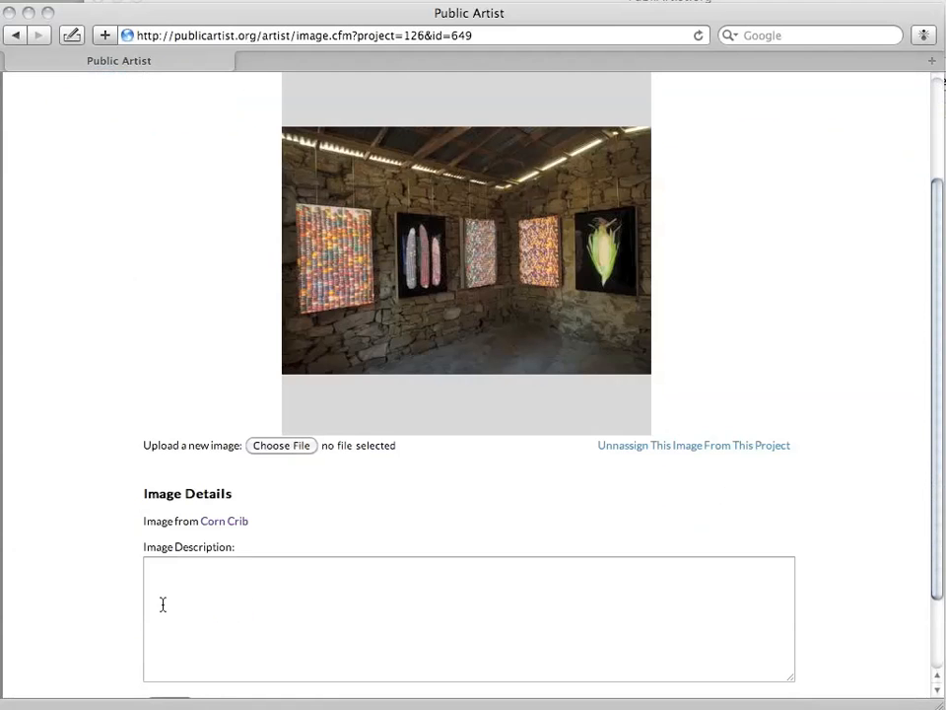
pyautogui.click(165, 578)
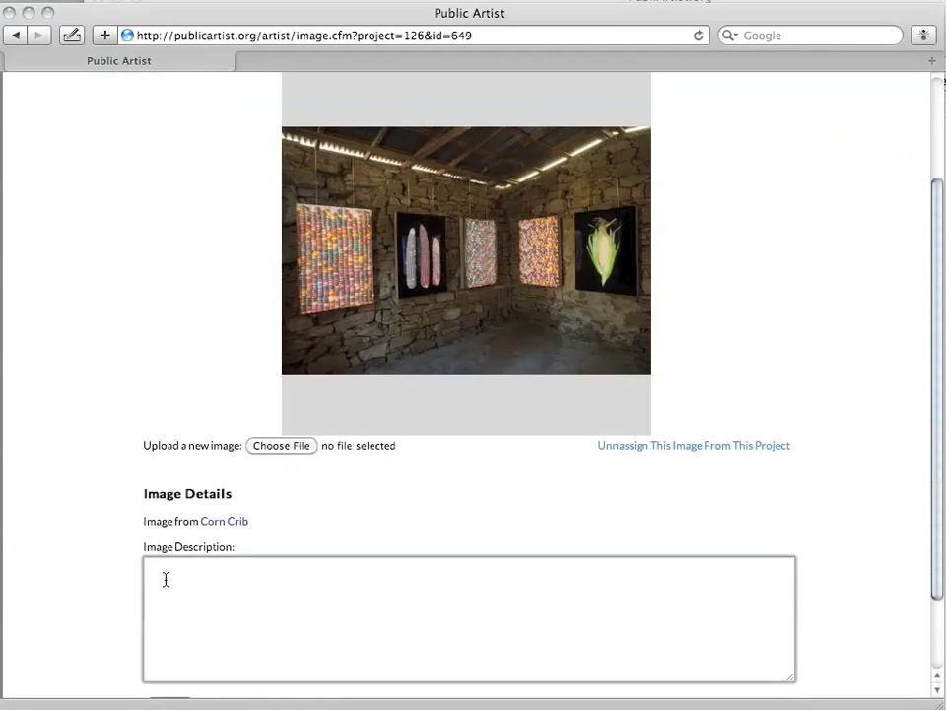
pyautogui.write('Interior view of the Corn')
pyautogui.press('BackSpace')
pyautogui.press('BackSpace')
pyautogui.press('BackSpace')
pyautogui.press('BackSpace')
pyautogui.press('BackSpace')
pyautogui.press('BackSpace')
pyautogui.write('hanging panels')
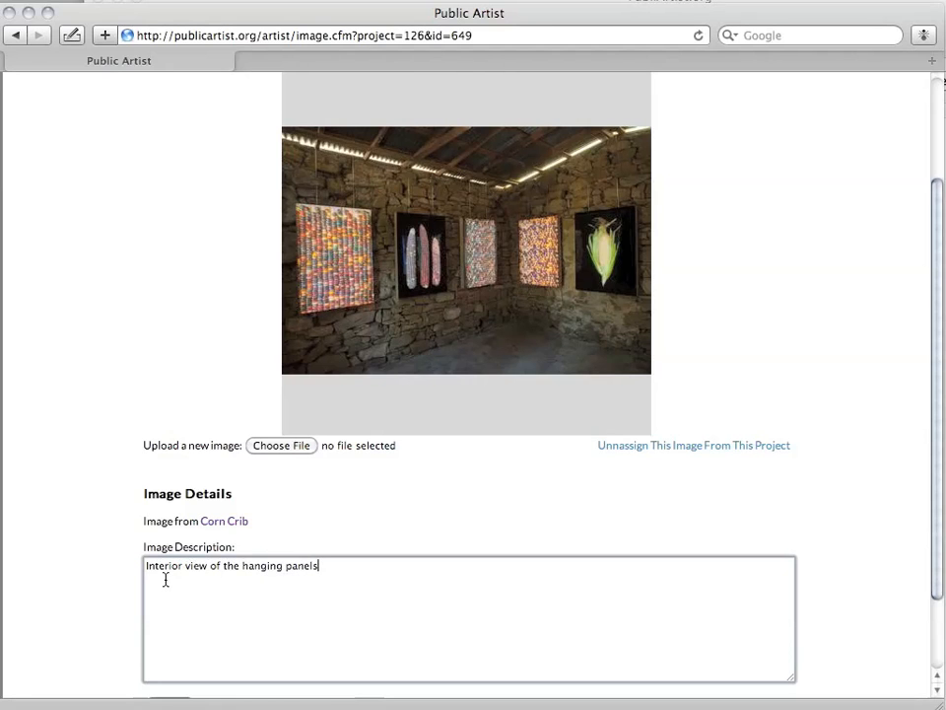
pyautogui.write('. The works are lit using solar power.')
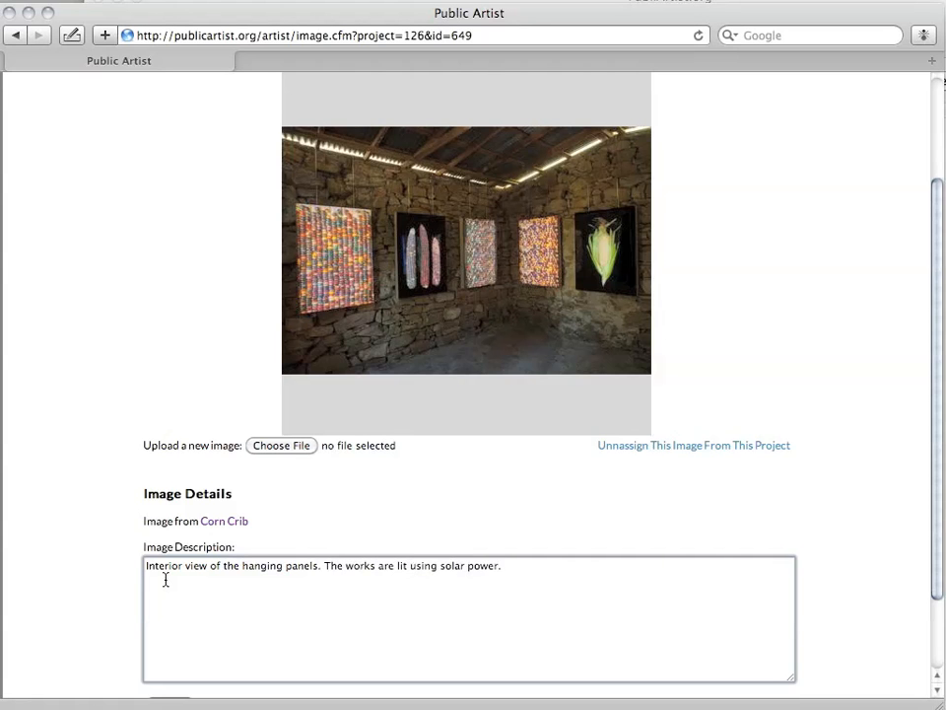
pyautogui.scroll(-3, 165, 578)
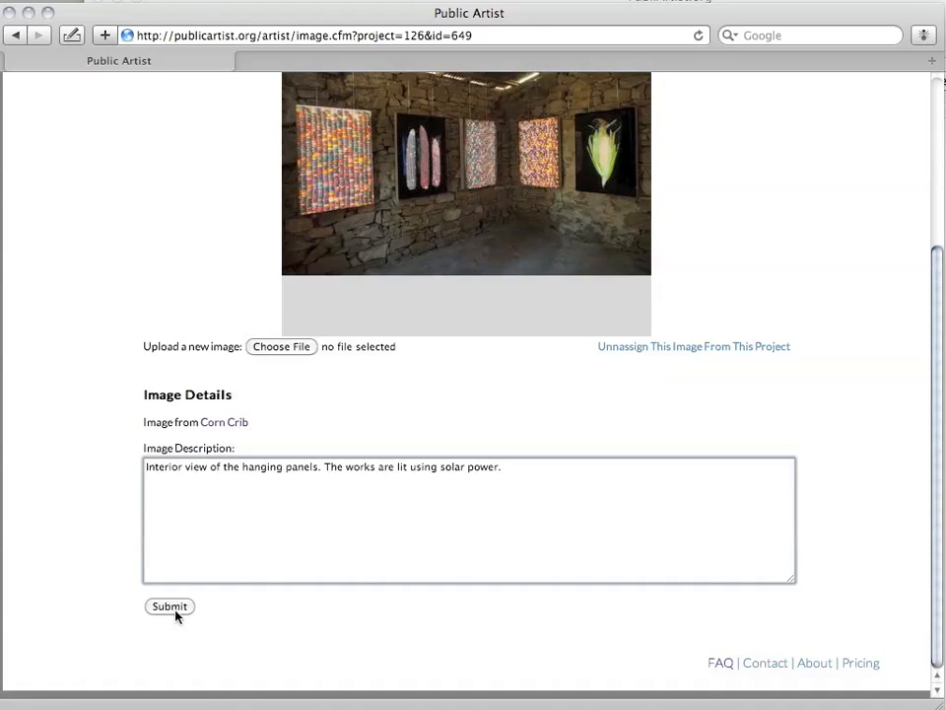
pyautogui.click(174, 610)
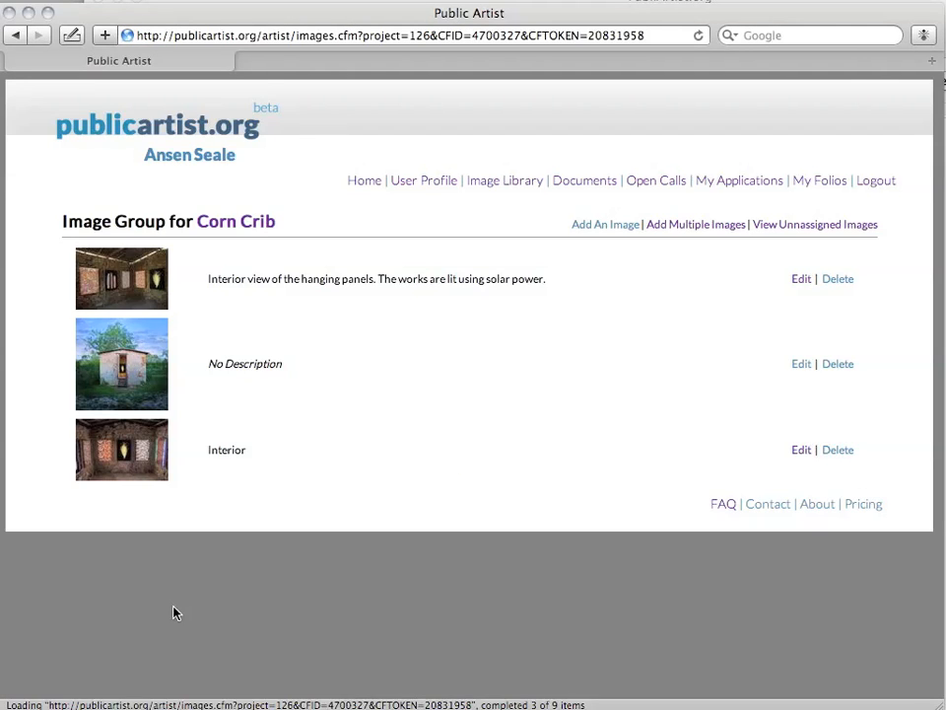
# Return to the Image Library, read the Private Projects help for the Corn Crib project, and close it
pyautogui.click(512, 184)
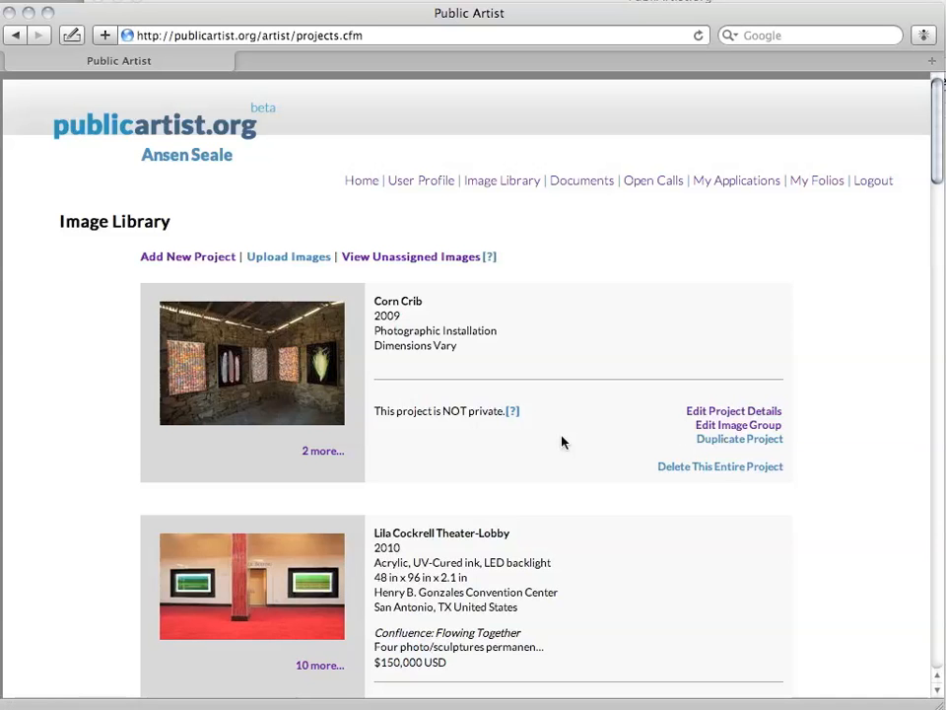
pyautogui.click(511, 412)
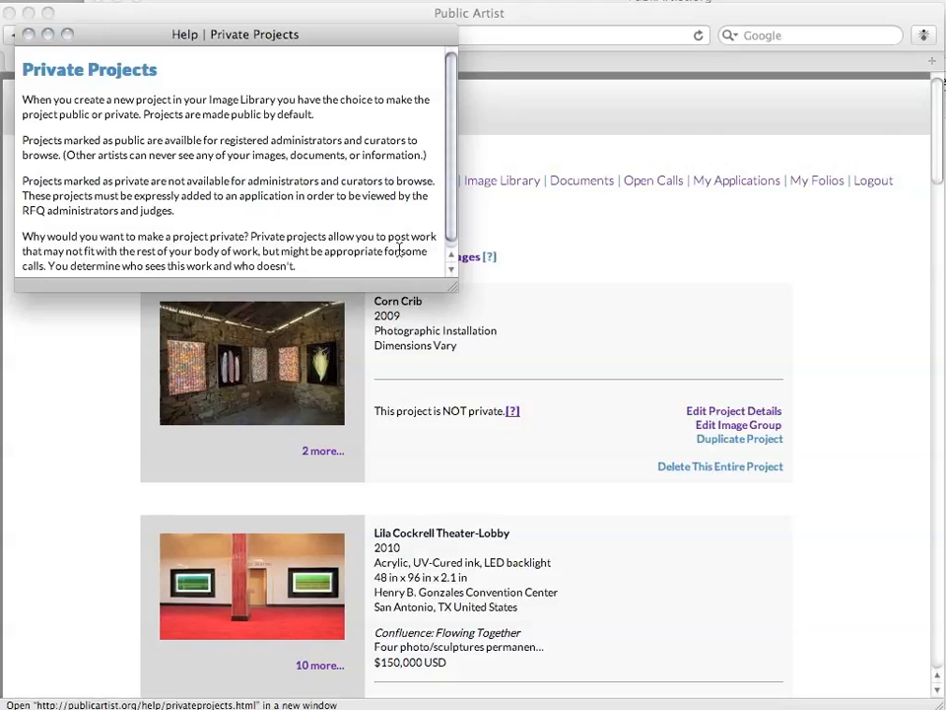
pyautogui.scroll(-1, 368, 197)
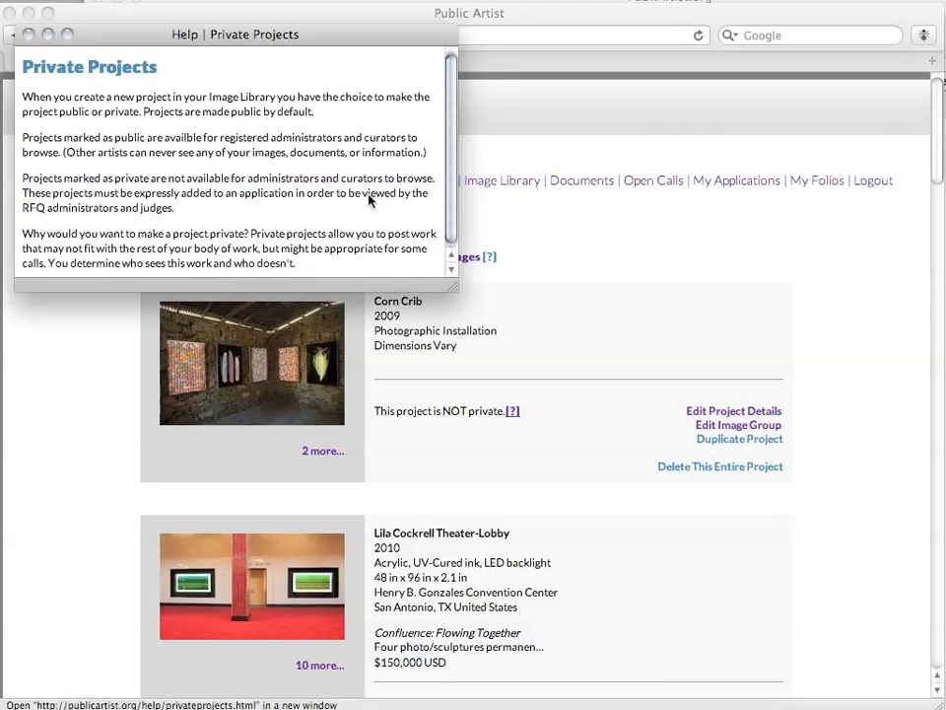
pyautogui.scroll(1, 373, 140)
pyautogui.click(27, 36)
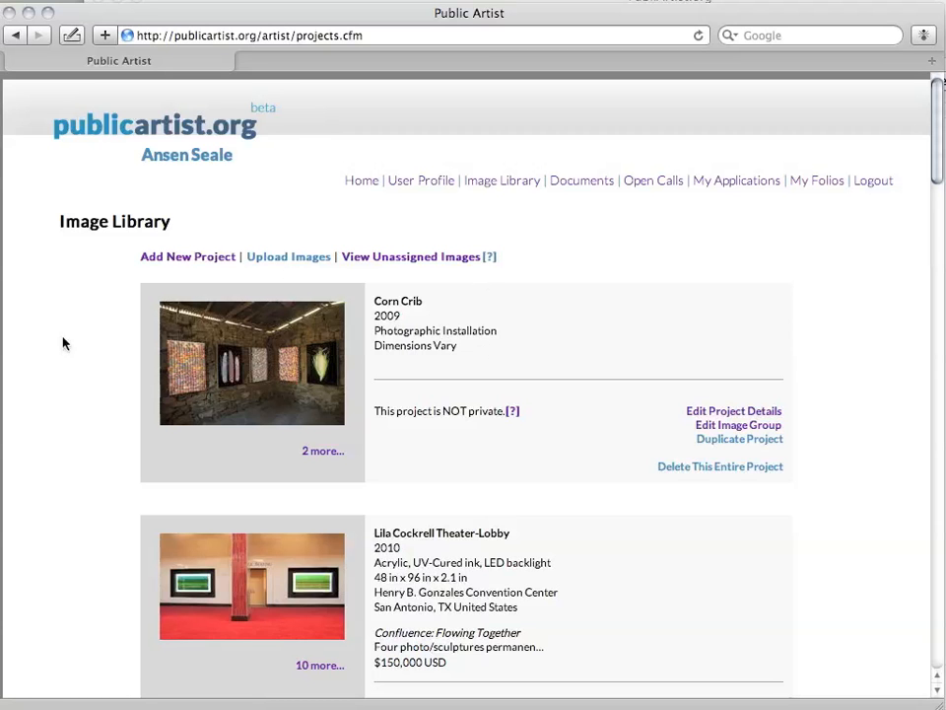
# Look at the library's general image upload form, without choosing files, and open the Unassigned Images page
pyautogui.scroll(-5, 670, 621)
pyautogui.scroll(-10, 695, 616)
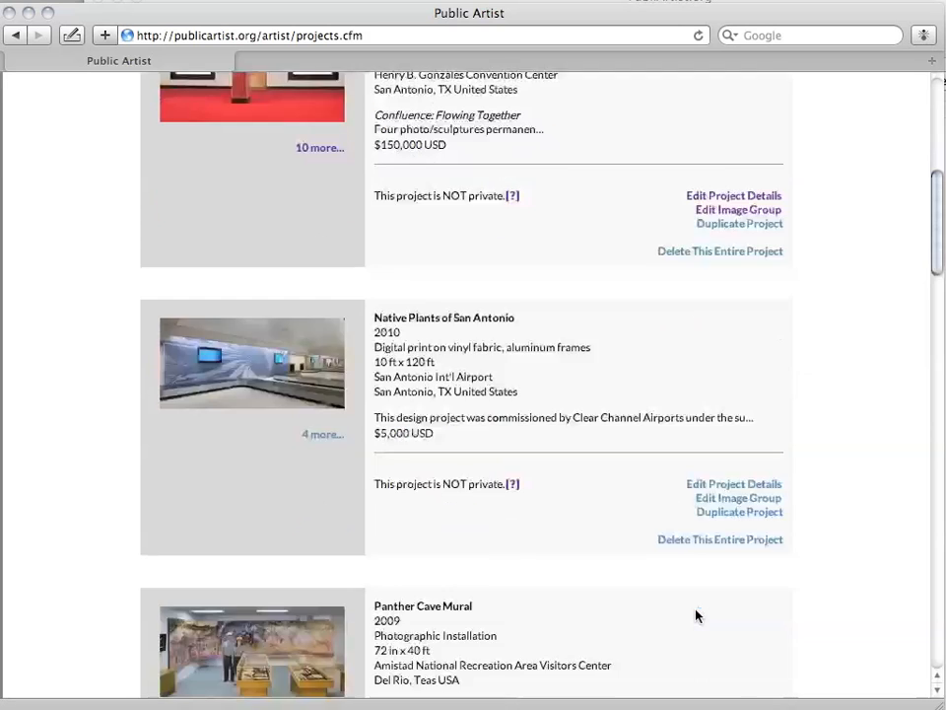
pyautogui.scroll(12, 695, 616)
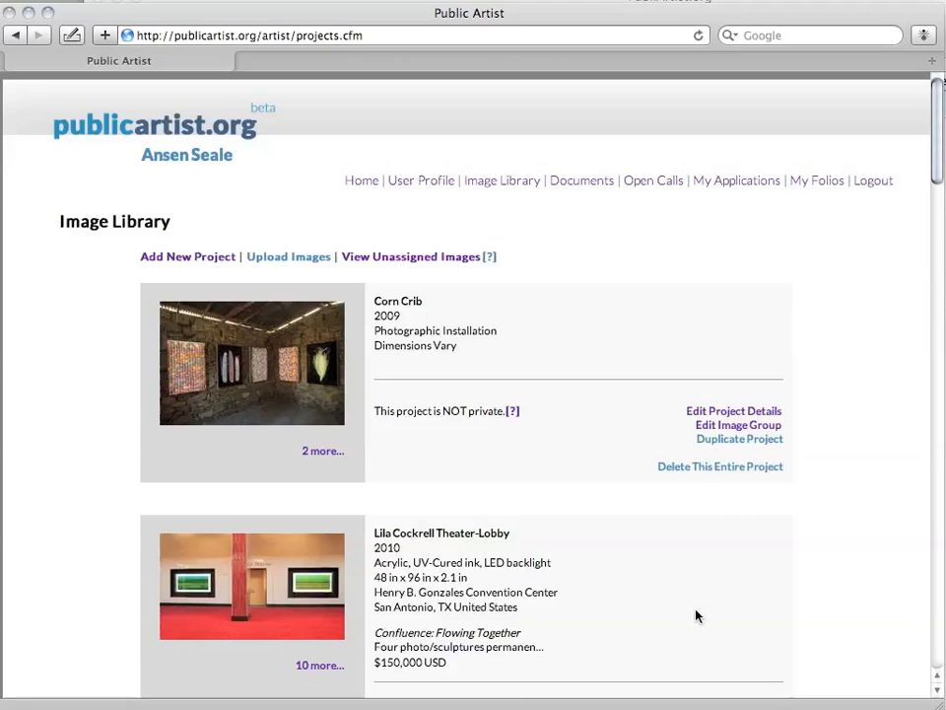
pyautogui.click(303, 258)
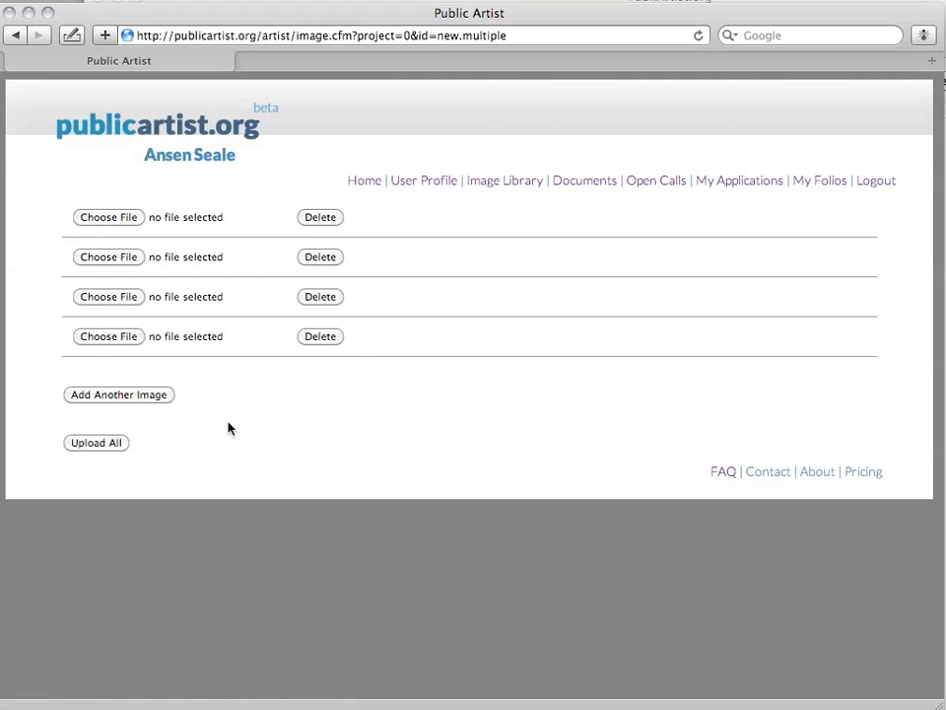
pyautogui.click(495, 188)
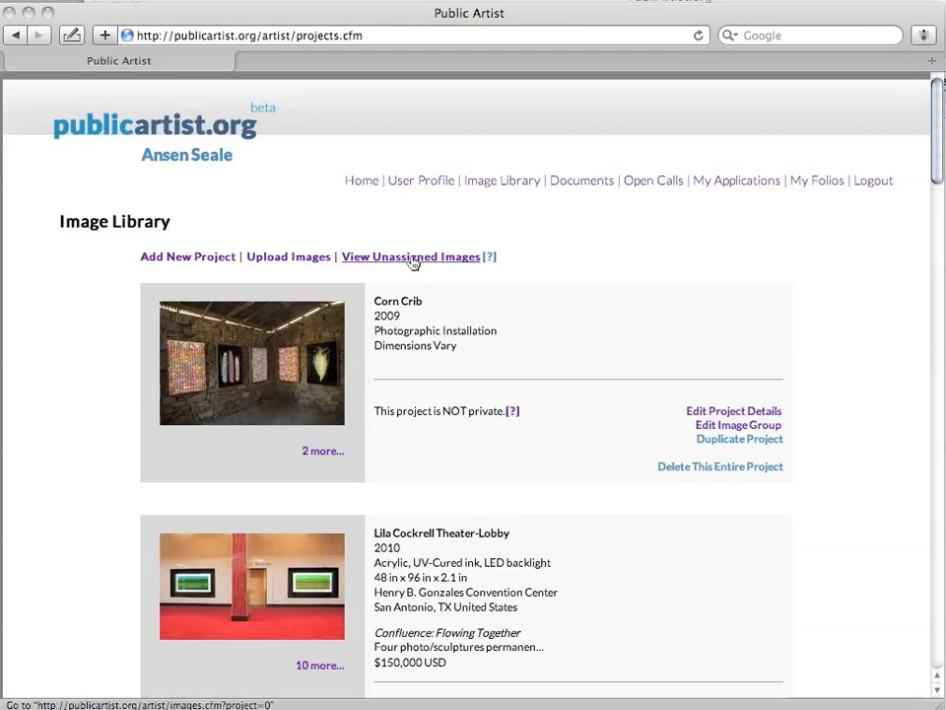
pyautogui.click(412, 257)
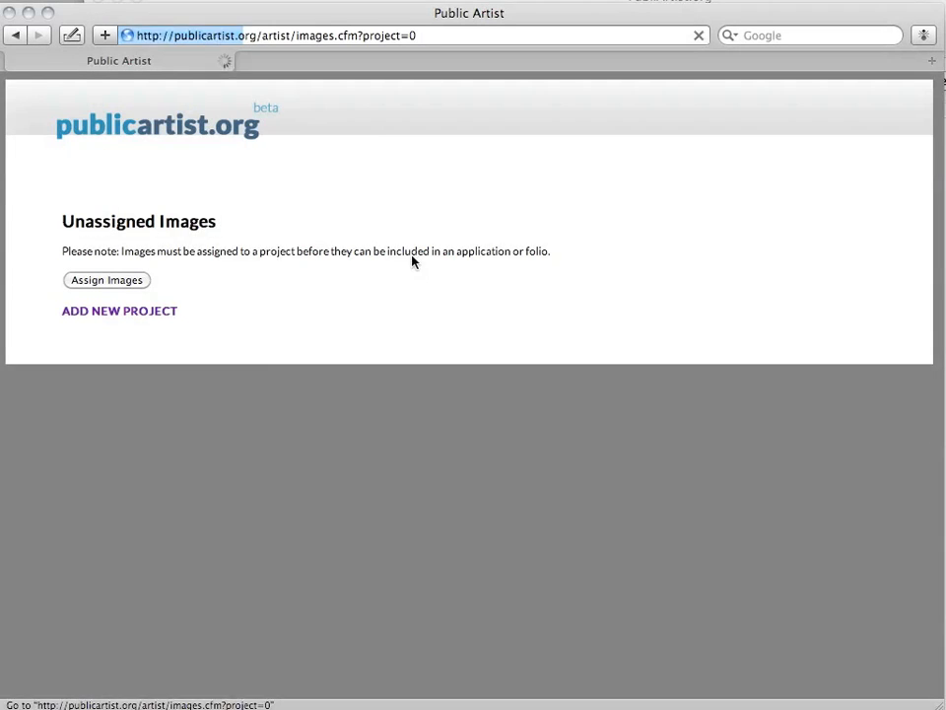